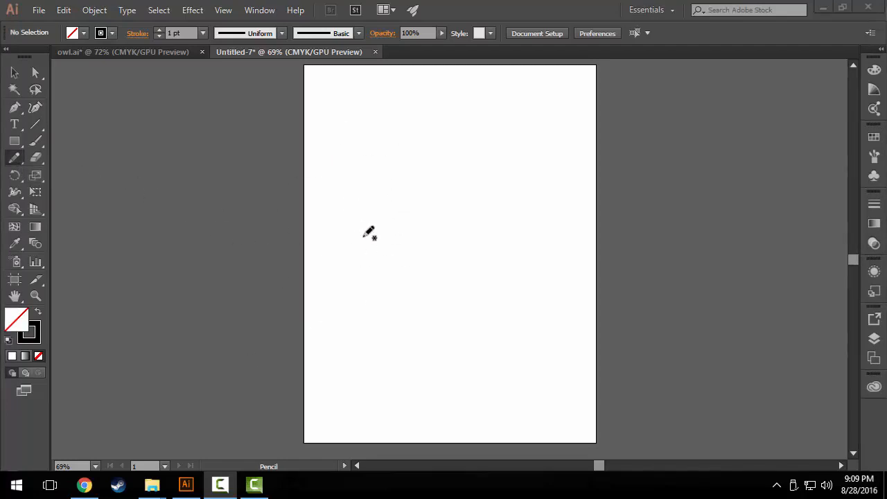
left_click(18, 160)
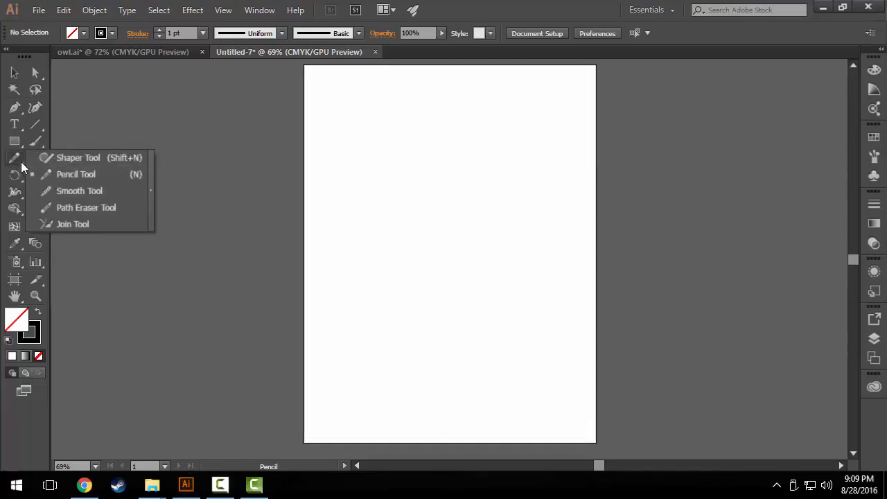
left_click(49, 159)
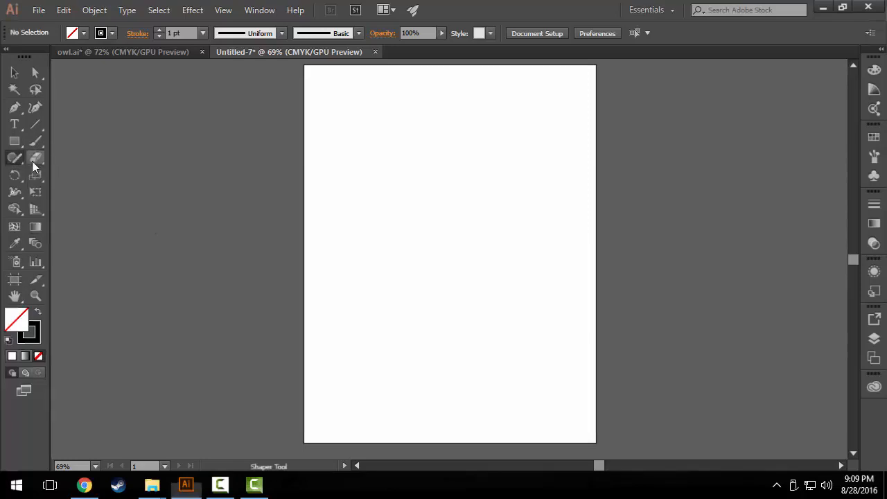
left_click(19, 160)
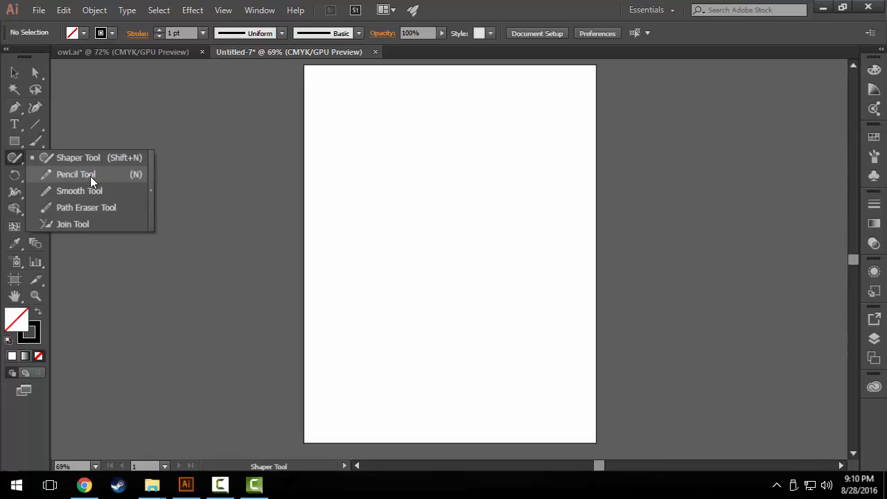
left_click(91, 178)
left_click(15, 161)
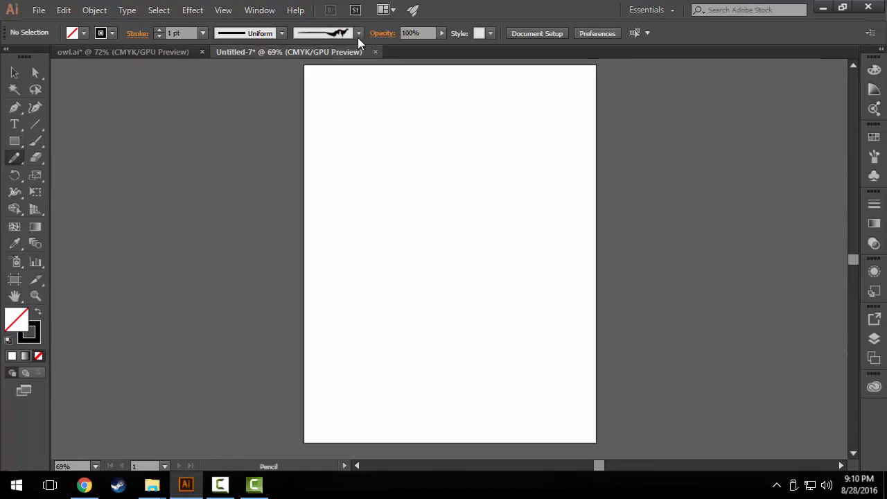
- Draw a long, winding freehand path over most of the artboard with the Pencil tool, using the Basic brush
left_click(359, 34)
left_click(302, 109)
left_click(418, 99)
mouse_move(401, 104)
left_mouse_down()
mouse_move(341, 137)
mouse_move(380, 172)
mouse_move(373, 225)
mouse_move(402, 252)
mouse_move(359, 314)
mouse_move(337, 235)
mouse_move(330, 299)
mouse_move(351, 355)
mouse_move(375, 396)
mouse_move(421, 369)
mouse_move(402, 354)
mouse_move(434, 350)
mouse_move(498, 370)
mouse_move(454, 330)
mouse_move(484, 308)
mouse_move(514, 343)
mouse_move(541, 274)
mouse_move(484, 266)
mouse_move(478, 223)
mouse_move(445, 236)
mouse_move(445, 201)
mouse_move(441, 235)
mouse_move(427, 160)
mouse_move(494, 157)
mouse_move(536, 142)
mouse_move(507, 115)
mouse_move(464, 116)
mouse_move(459, 92)
mouse_move(556, 92)
mouse_move(503, 78)
mouse_move(459, 79)
mouse_move(428, 95)
mouse_move(431, 109)
mouse_move(420, 114)
mouse_move(413, 92)
mouse_move(394, 84)
mouse_move(333, 87)
mouse_move(324, 98)
mouse_move(362, 93)
mouse_move(353, 106)
mouse_move(406, 97)
mouse_move(330, 120)
mouse_move(326, 195)
left_mouse_up()
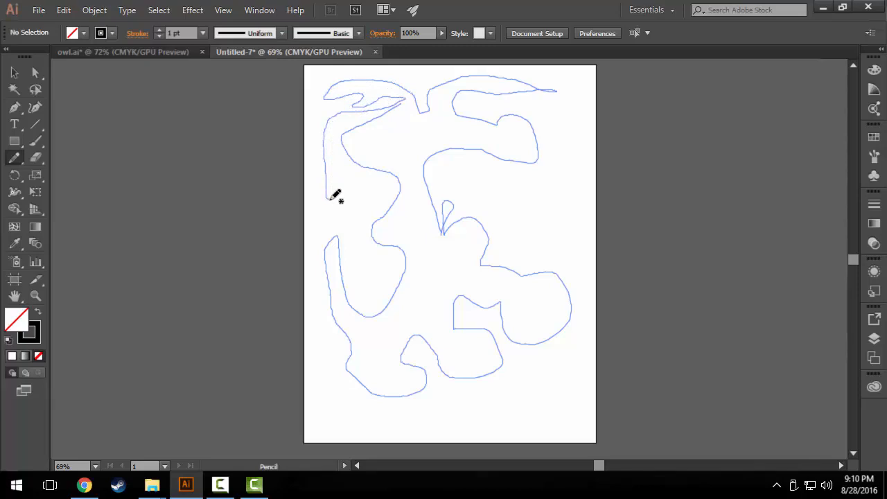
left_click_drag(332, 199, 346, 204)
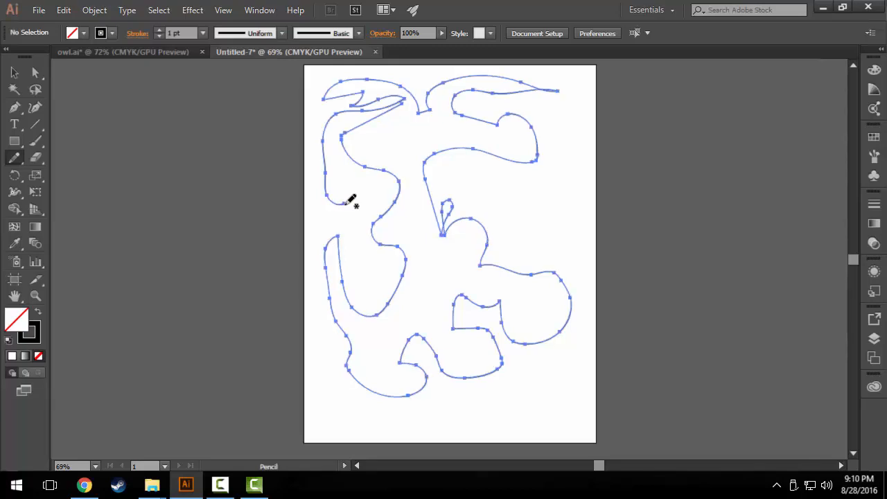
- Reselect the freehand path and smooth its S-curve, U-shaped bend and lower-left outline with repeated Smooth tool passes
key("v")
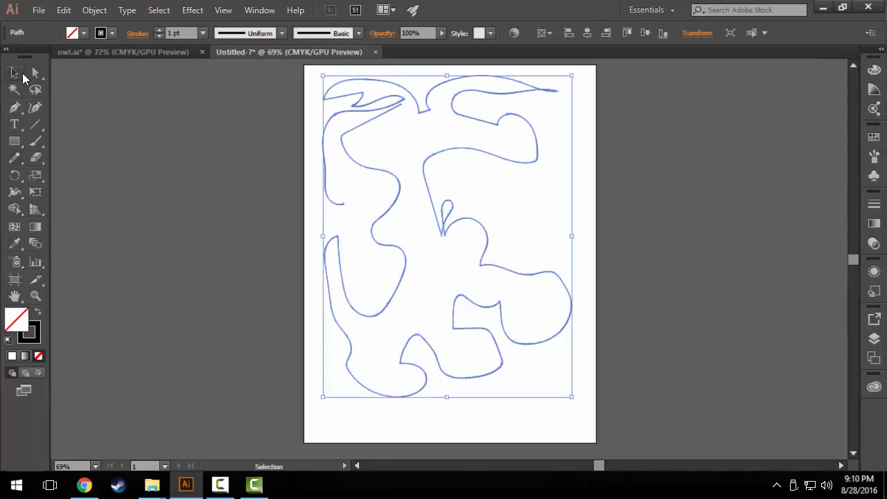
left_click(656, 252)
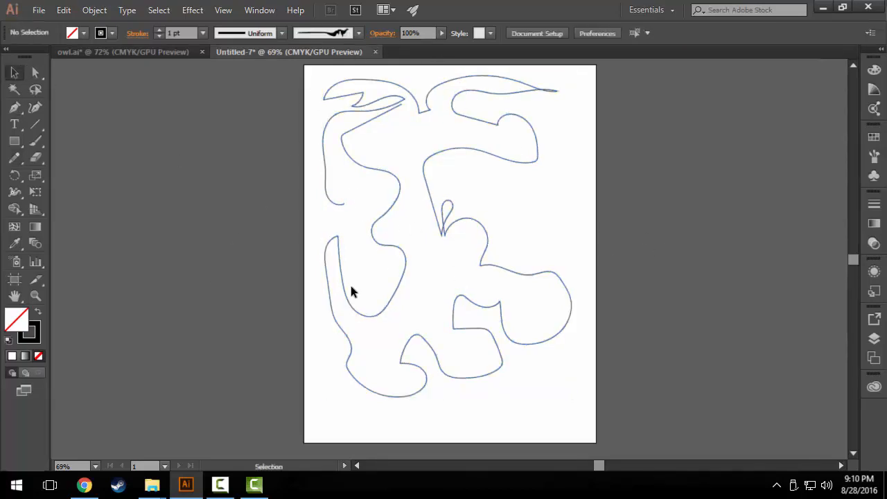
left_click(485, 249)
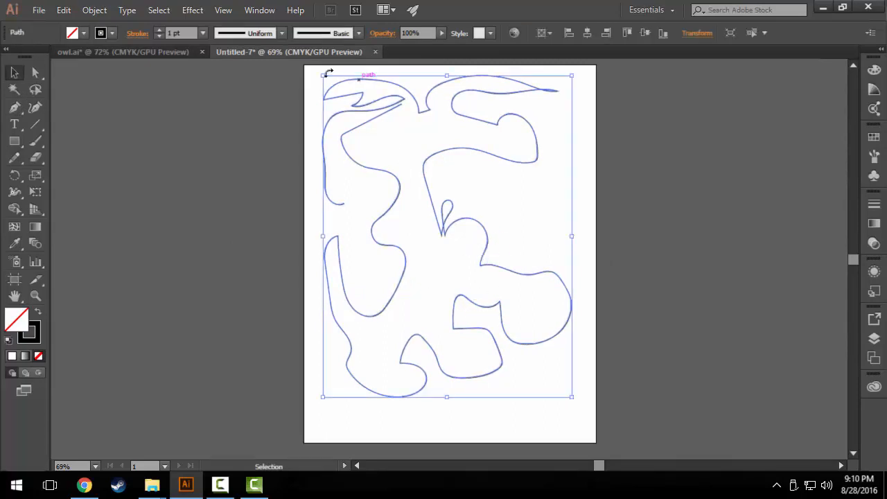
left_click(14, 160)
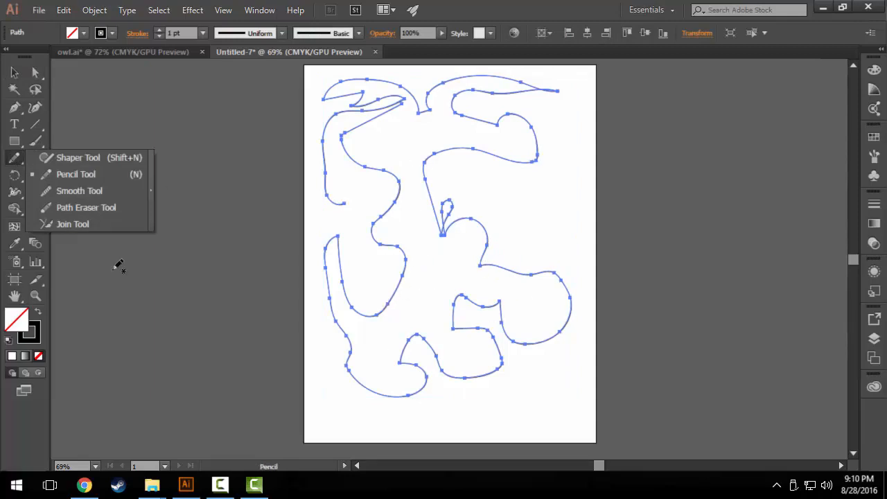
left_click(62, 190)
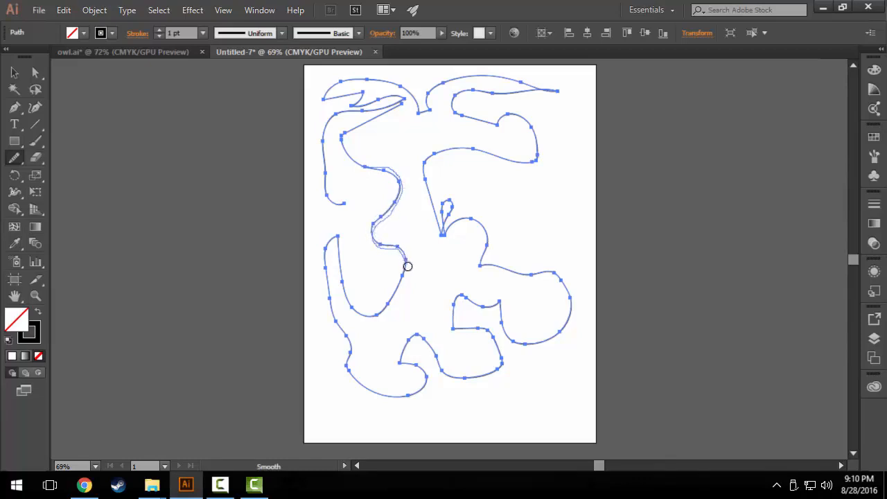
left_click_drag(401, 288, 390, 308)
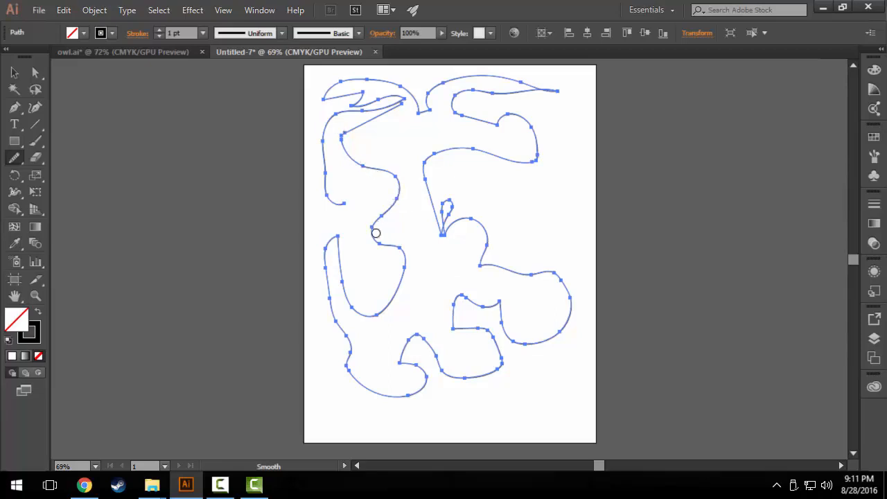
left_click_drag(378, 171, 399, 196)
left_click_drag(405, 271, 403, 281)
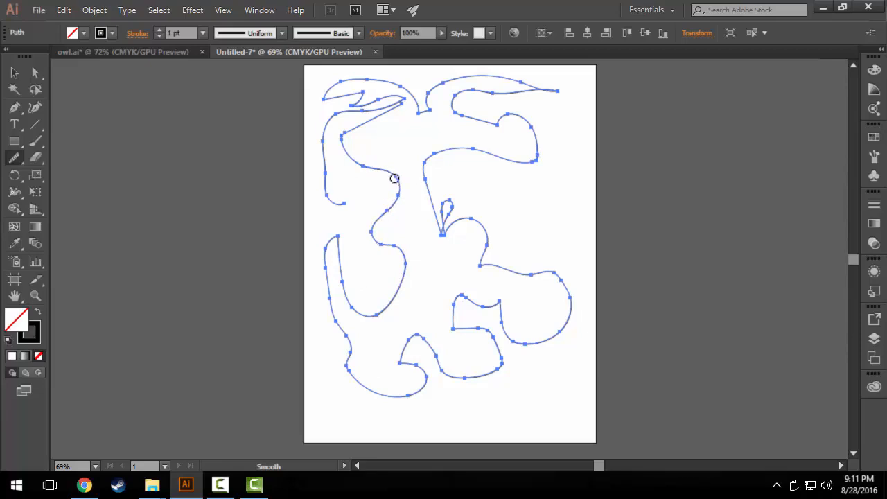
mouse_move(394, 178)
left_mouse_down()
mouse_move(379, 229)
mouse_move(406, 281)
left_mouse_up()
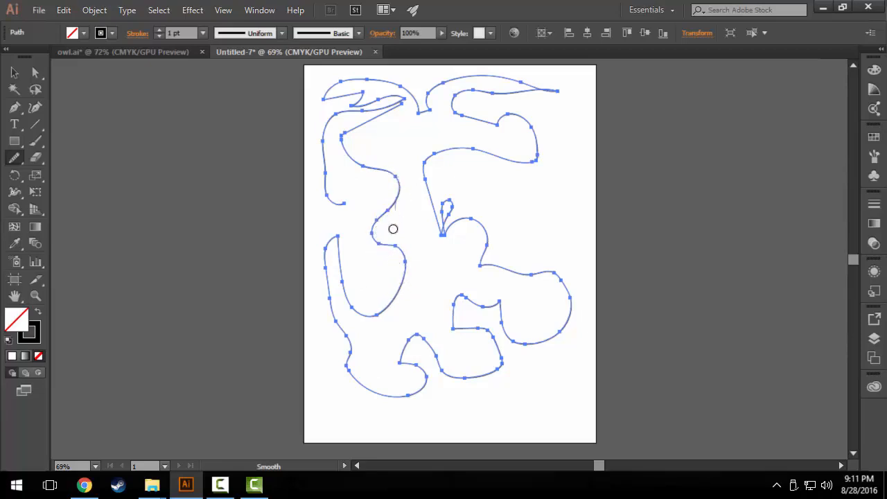
left_click_drag(393, 228, 395, 275)
left_click_drag(392, 189, 400, 273)
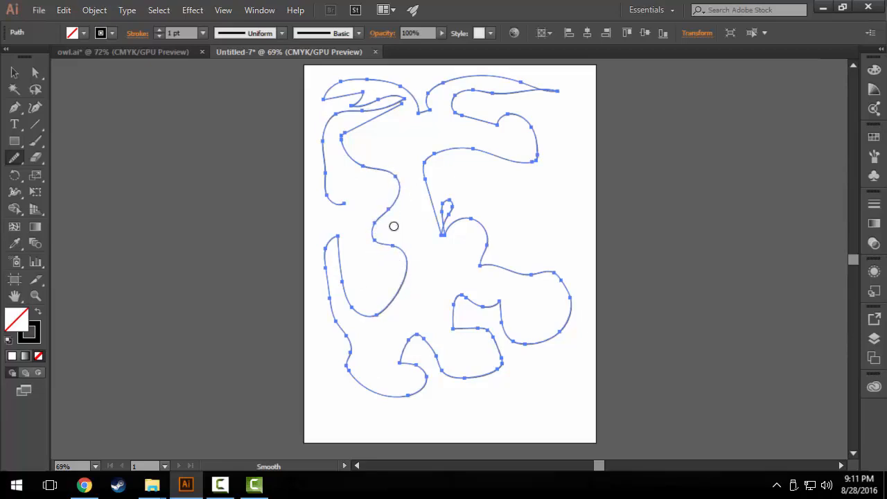
left_click_drag(388, 229, 406, 278)
left_click_drag(391, 245, 394, 251)
mouse_move(341, 264)
left_mouse_down()
mouse_move(345, 295)
mouse_move(383, 322)
left_mouse_up()
mouse_move(325, 252)
left_mouse_down()
mouse_move(350, 345)
mouse_move(347, 373)
mouse_move(388, 401)
mouse_move(421, 376)
mouse_move(398, 358)
mouse_move(411, 336)
mouse_move(453, 375)
mouse_move(497, 380)
left_mouse_up()
- Erase the short stretch of path between the S-curve and the U-shaped bend with the Path Eraser tool
left_click(16, 159)
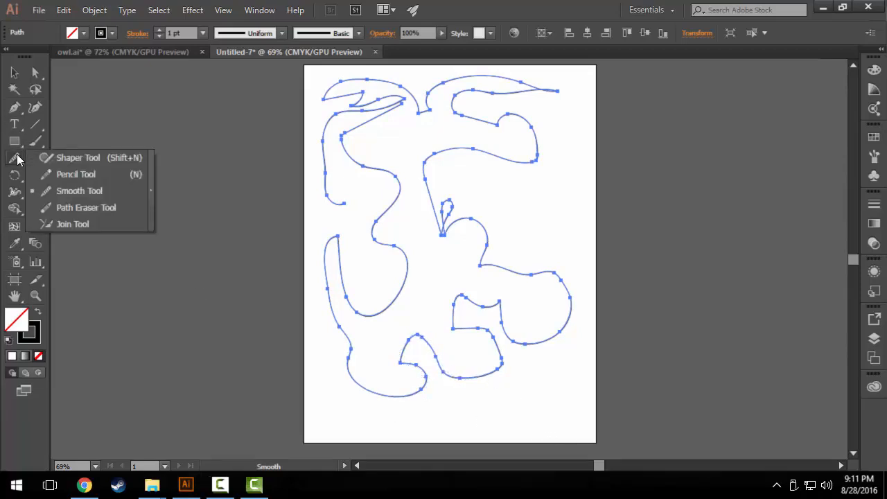
left_click(69, 208)
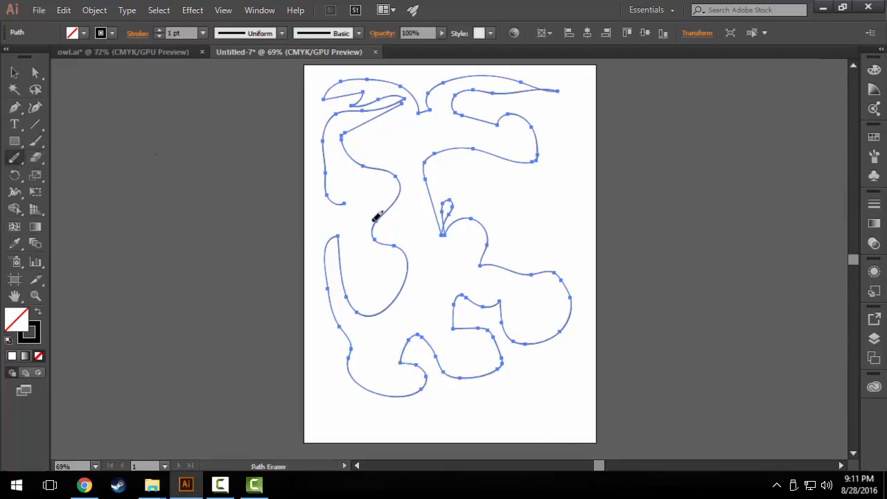
left_click_drag(387, 241, 376, 225)
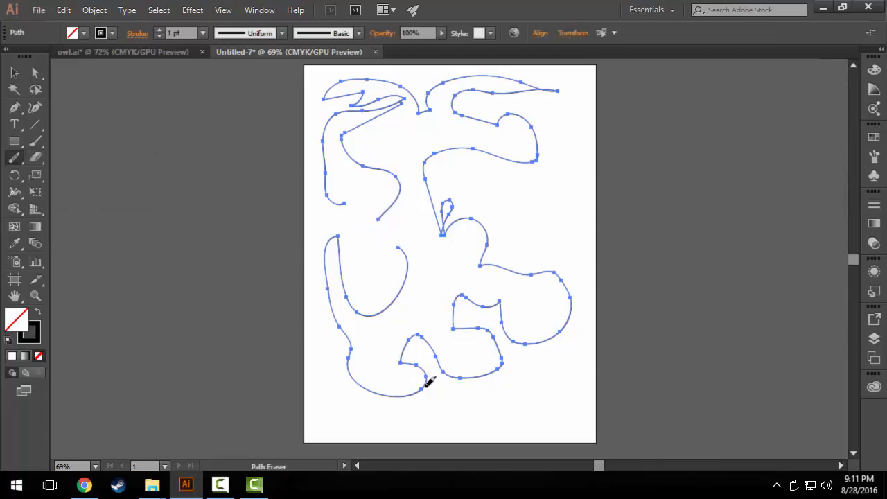
- Draw a freehand arc with the Pencil tool that crosses the path's upper-right loop, and deselect it
left_click(15, 158)
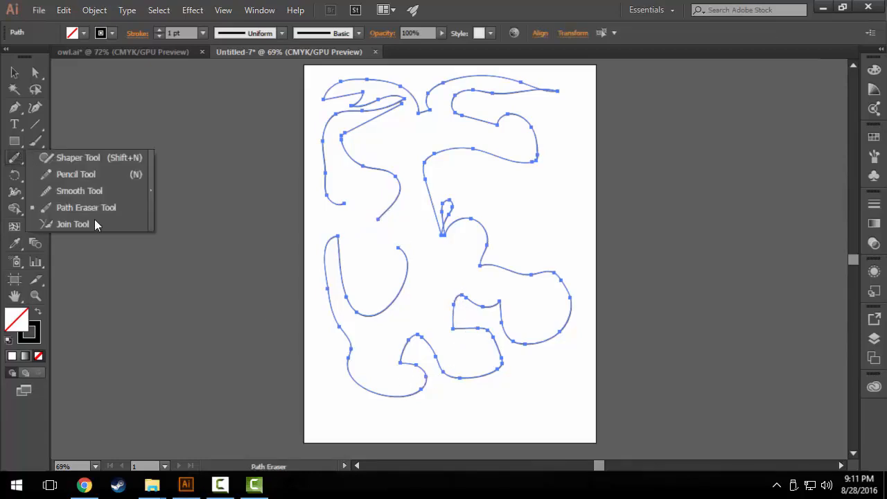
left_click(16, 161)
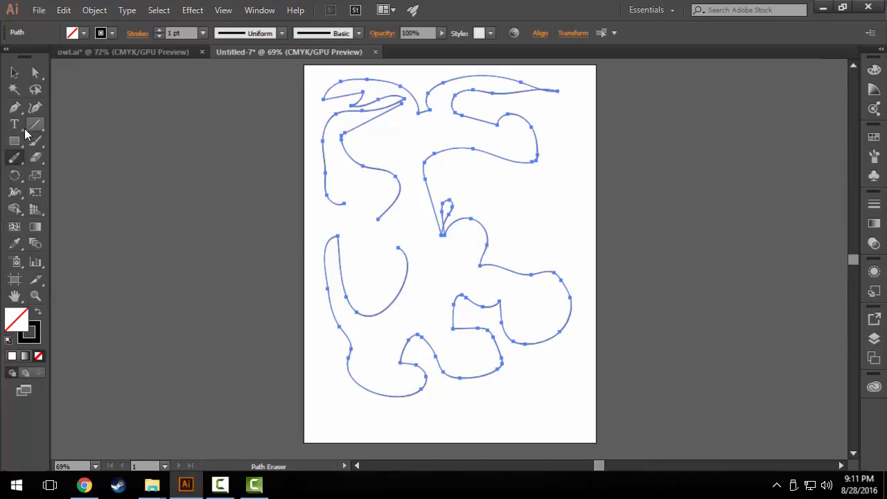
left_click(15, 158)
left_click(61, 174)
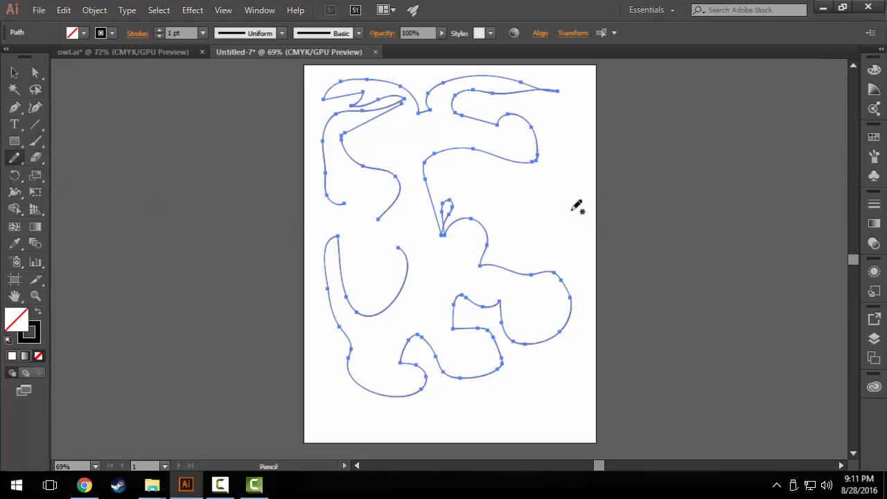
mouse_move(578, 207)
left_mouse_down()
mouse_move(507, 143)
mouse_move(474, 131)
mouse_move(436, 133)
left_mouse_up()
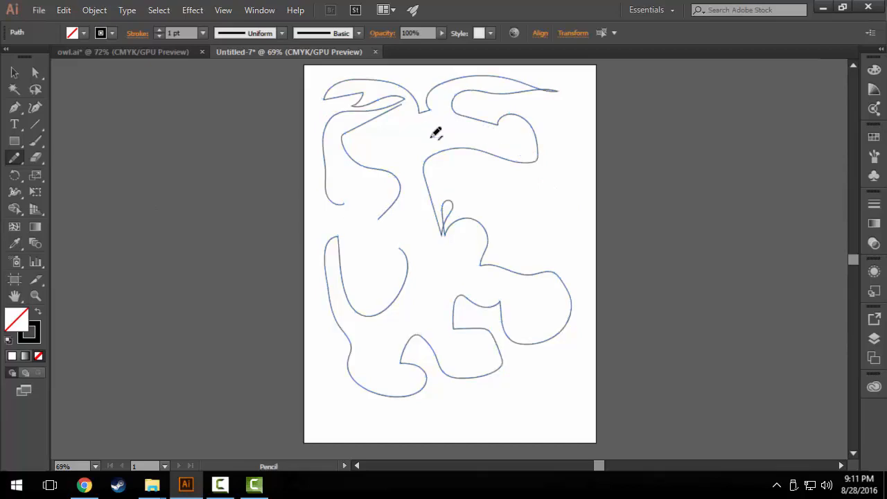
key("v")
left_click(552, 112)
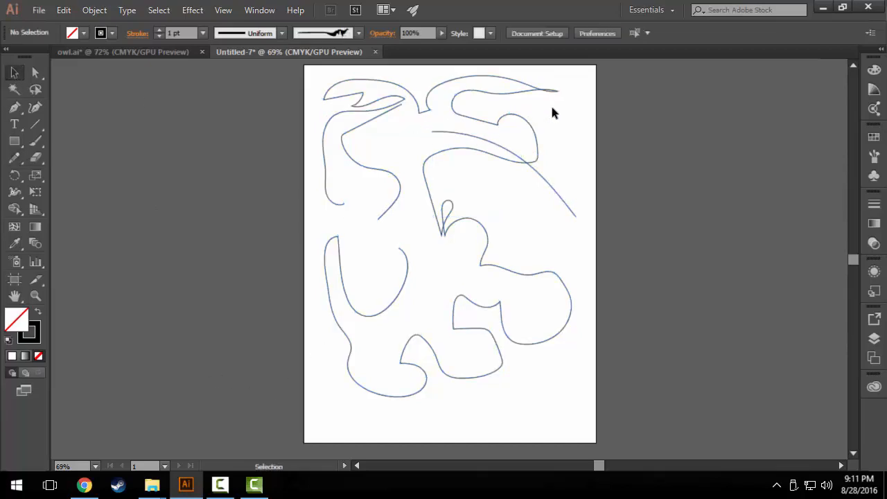
- Select all paths and use the Join tool where the new arc crosses the loop, trimming the arc's overhanging end
key("ctrl+a")
left_click_drag(14, 159, 84, 222)
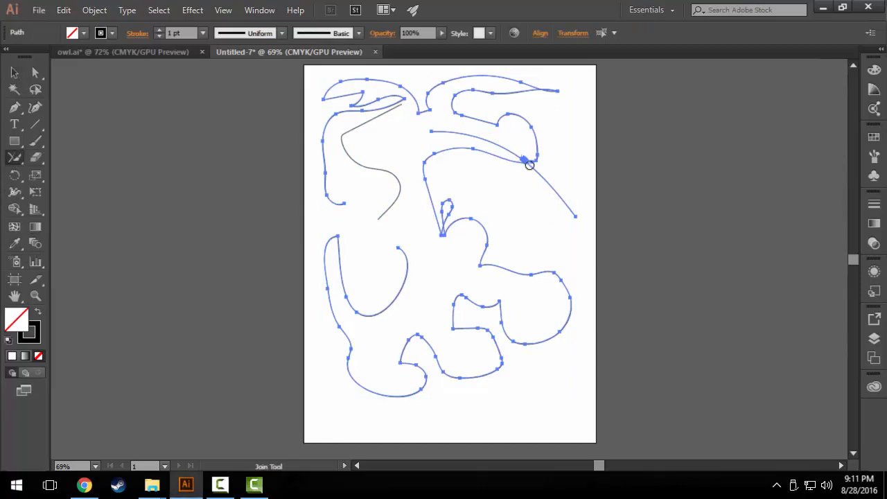
left_click_drag(529, 164, 581, 223)
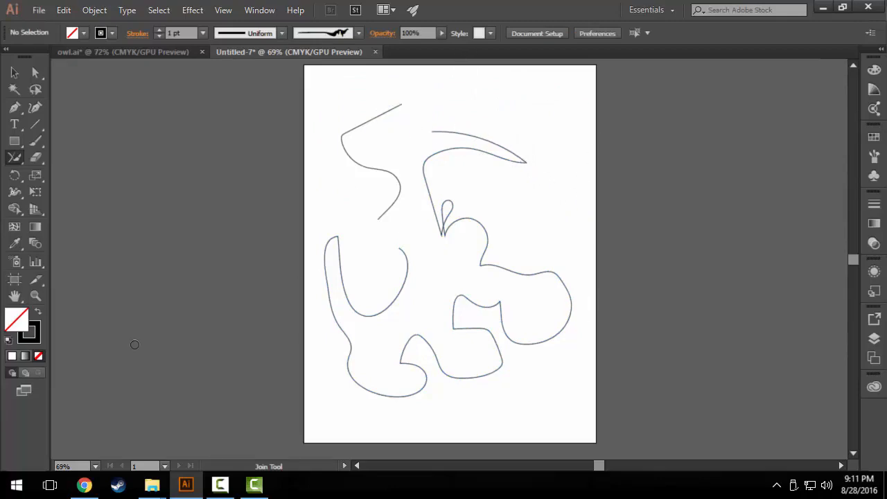
- Select the large joined path and apply the rough, charcoal-like brush listed just below Basic to its stroke
left_click(14, 73)
left_click_drag(519, 96, 333, 398)
left_click(485, 204)
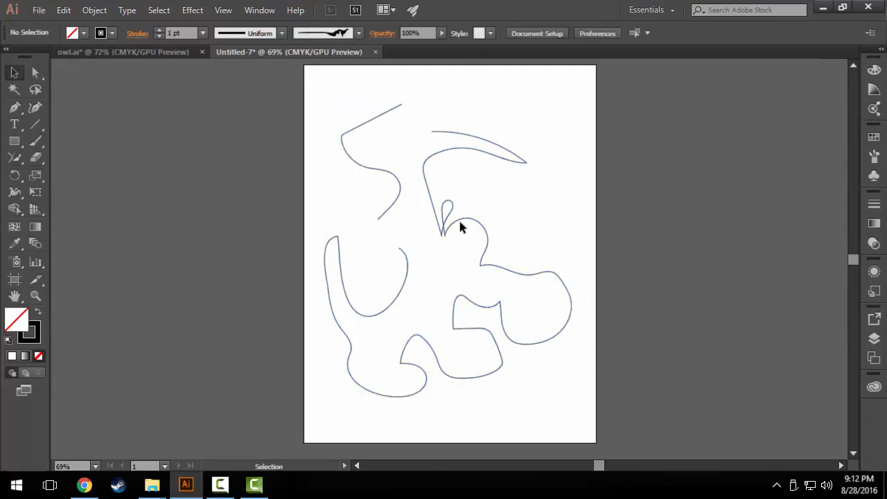
left_click(458, 221)
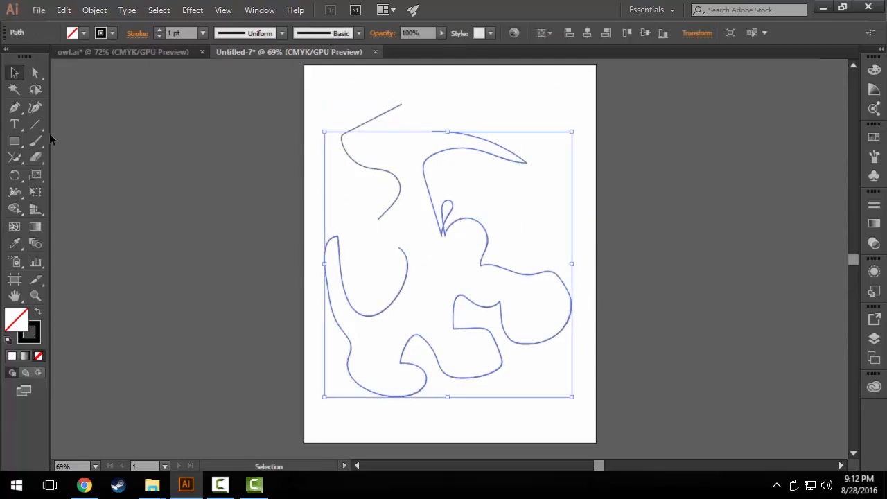
left_click(358, 32)
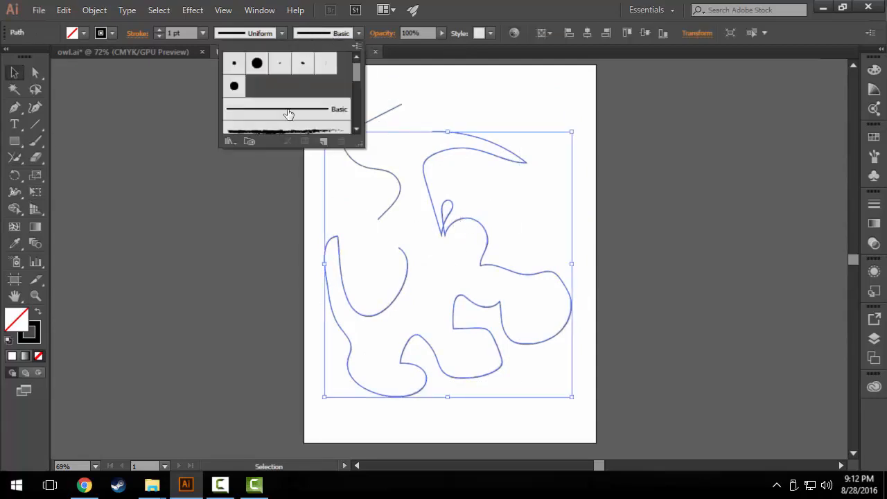
scroll(289, 113, "down", 2)
left_click(293, 93)
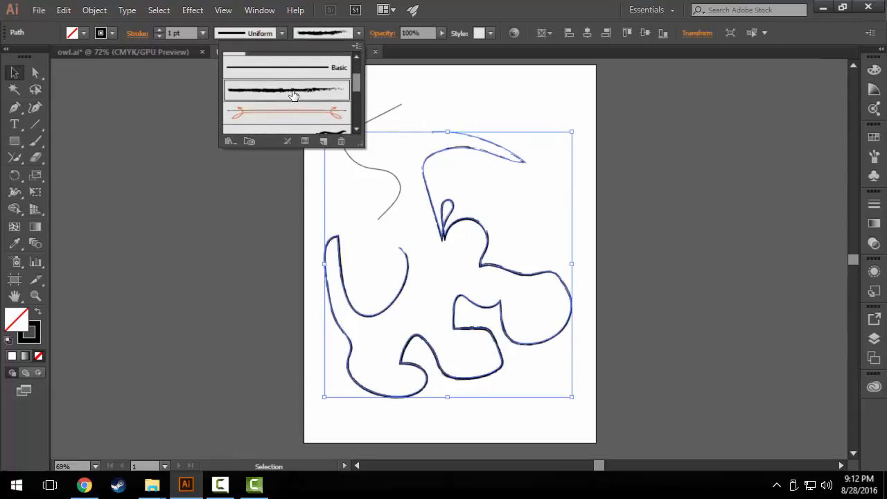
left_click(502, 93)
left_click(506, 316)
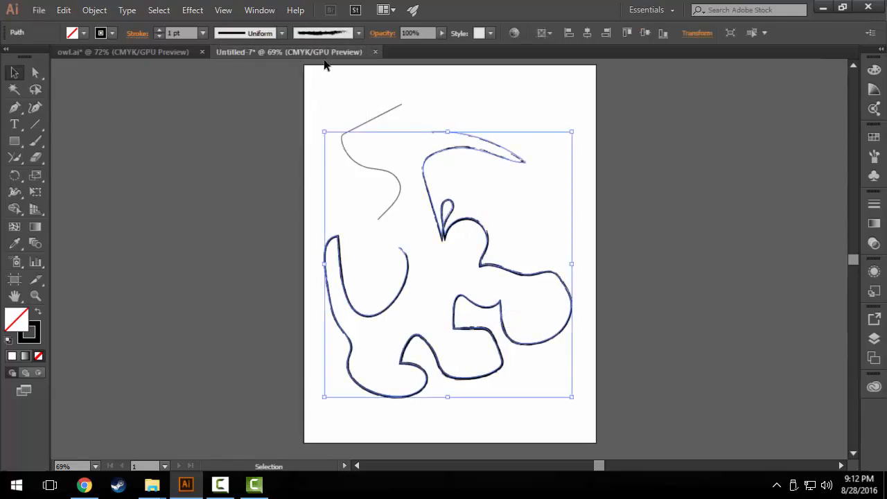
- Open the Bristle Brush Library from the brush libraries
left_click(330, 35)
left_click(229, 141)
mouse_move(272, 244)
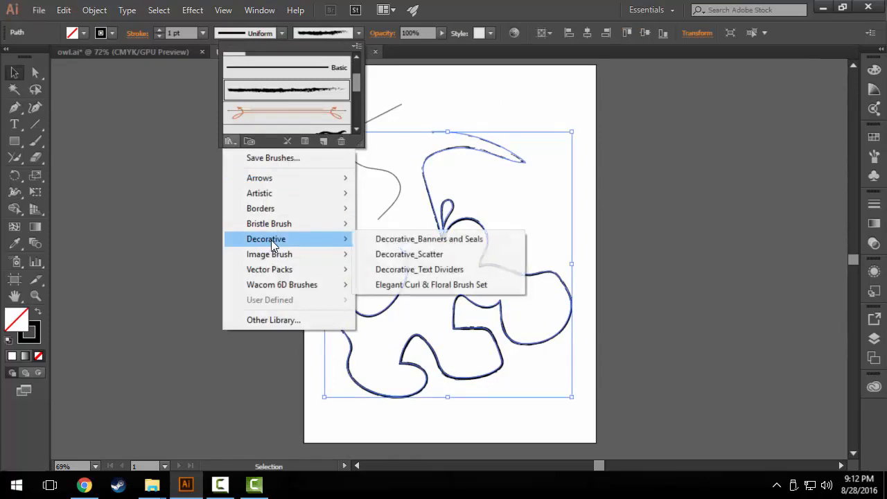
mouse_move(277, 225)
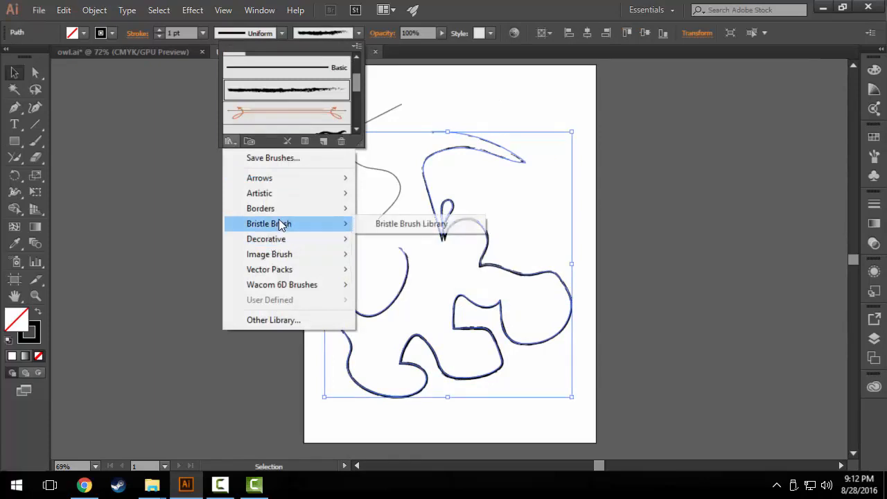
left_click(396, 224)
- Detach and close the Bristle Brush Library, and apply the fourth brush of the Grunge brushes vector pack to the joined path
left_click(153, 93)
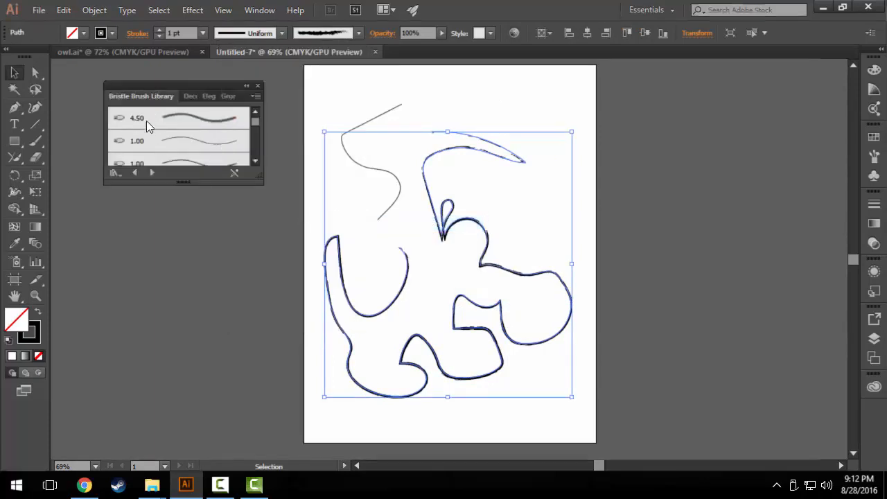
left_click_drag(147, 122, 148, 140)
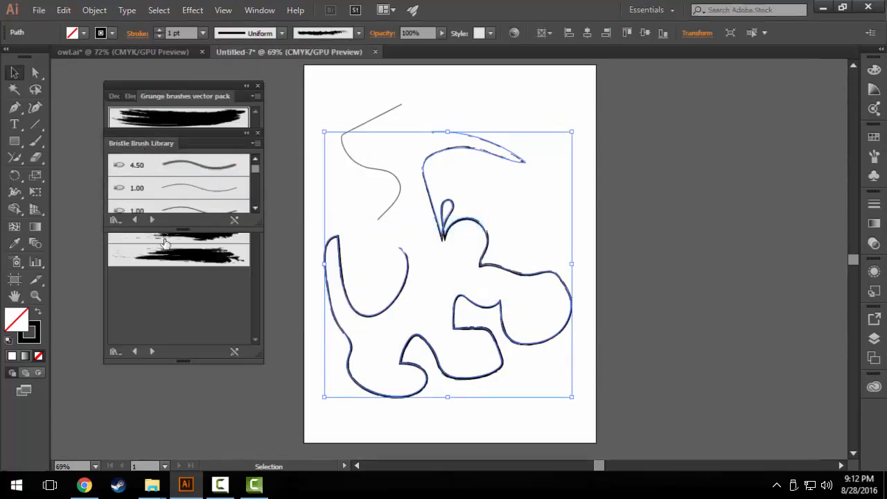
left_click(257, 133)
left_click(188, 190)
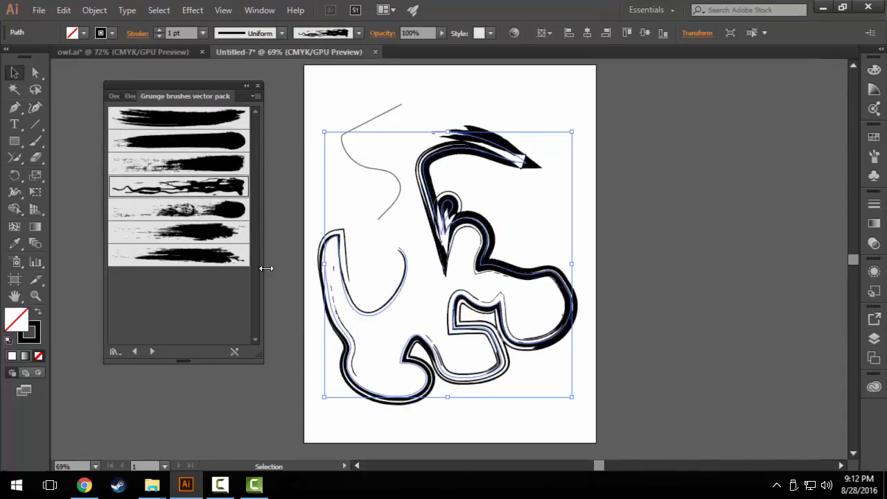
- Try the second brush of the Grunge brushes vector pack on the large joined path
left_click(641, 180)
left_click(444, 224)
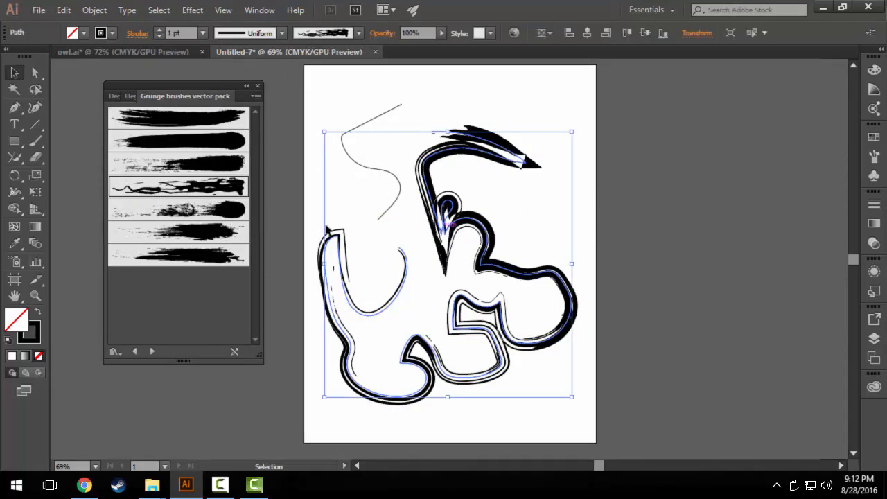
left_click(186, 231)
left_click(160, 187)
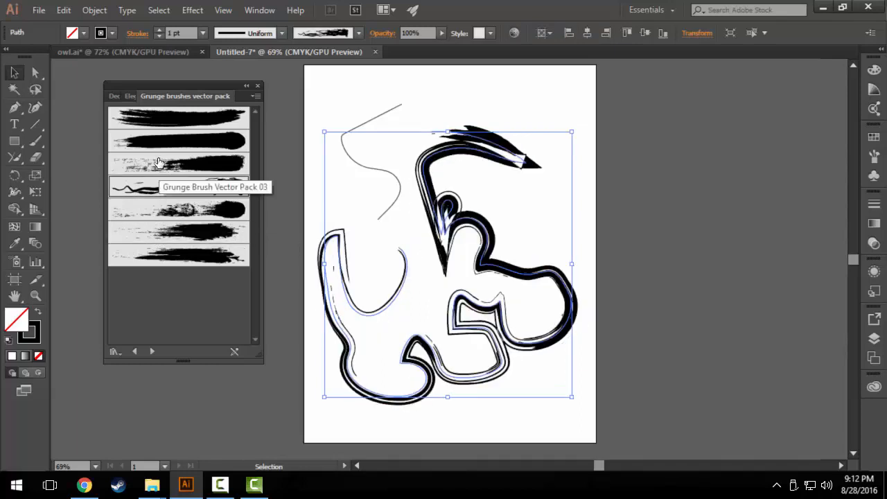
left_click(155, 142)
- Go back to the Elegant Curl & Floral Brush Set and apply its curled flourish brush with the long thin tail to the joined path
left_click(133, 351)
left_click(134, 351)
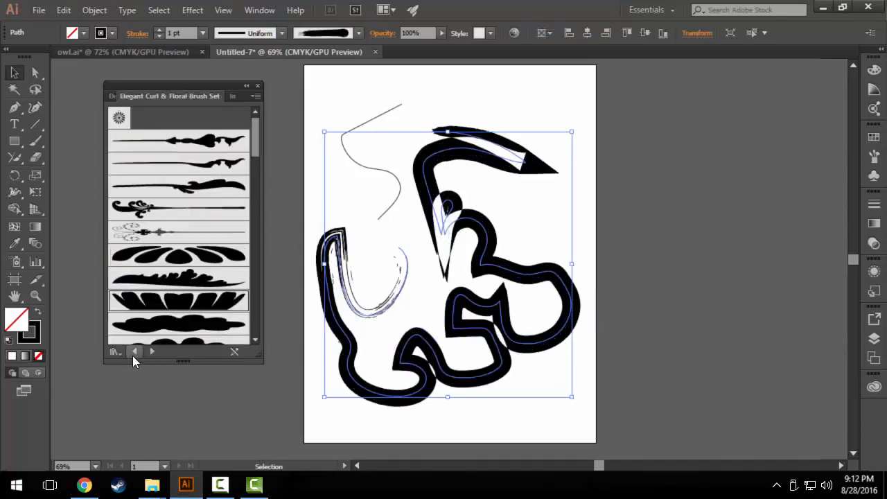
left_click(156, 215)
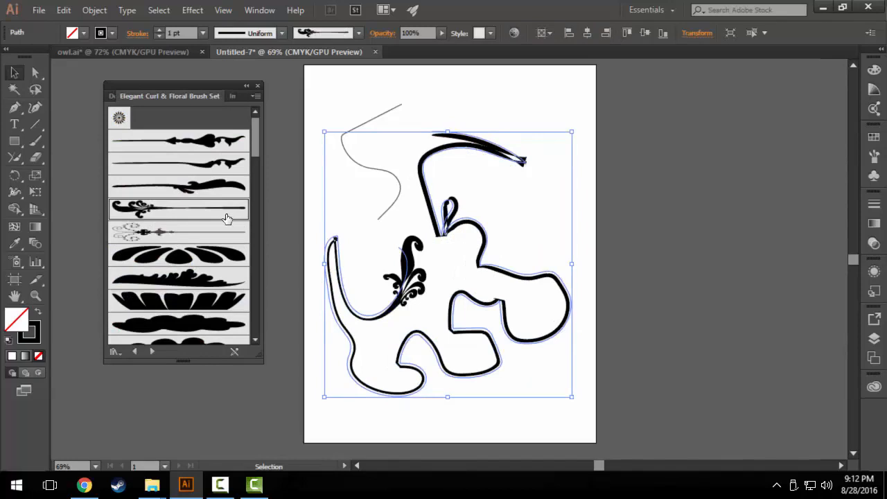
- Select all the paths on the artboard and delete them
left_click(653, 134)
left_click_drag(308, 76, 559, 413)
key("Delete")
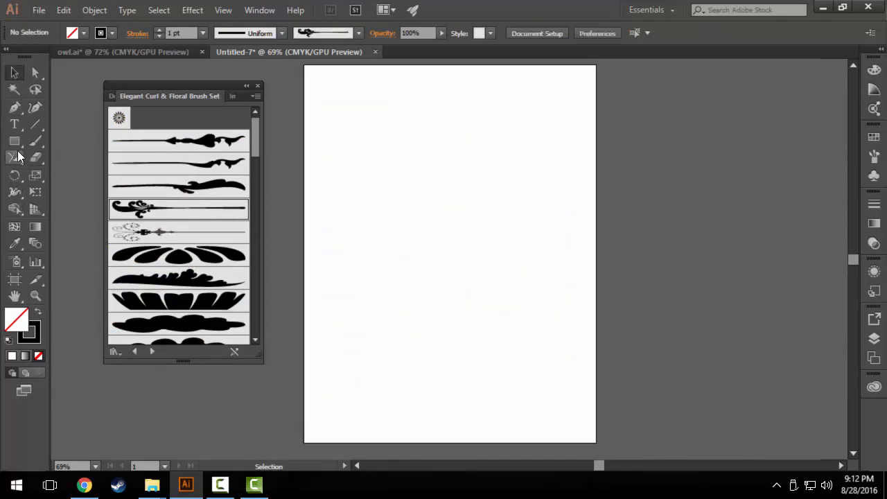
- With the Paintbrush tool and the curled flourish brush, paint a long wavy stroke diagonally down the artboard
left_click_drag(14, 157, 71, 171)
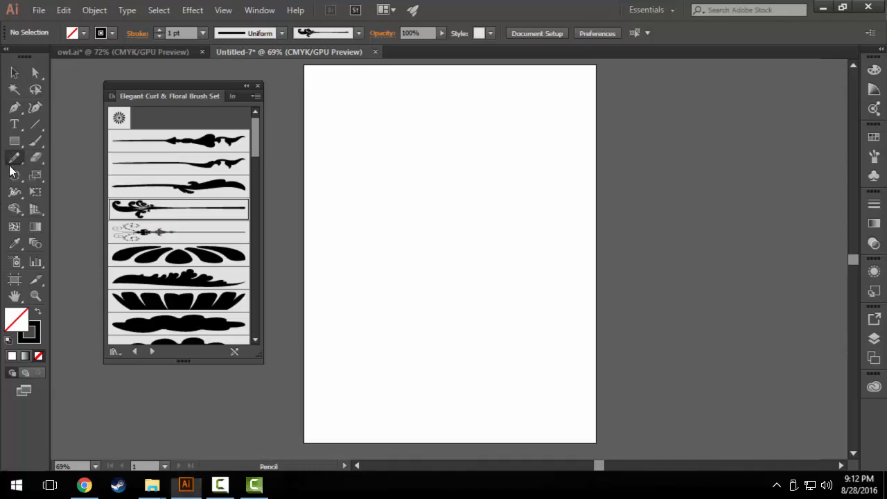
left_click(33, 145)
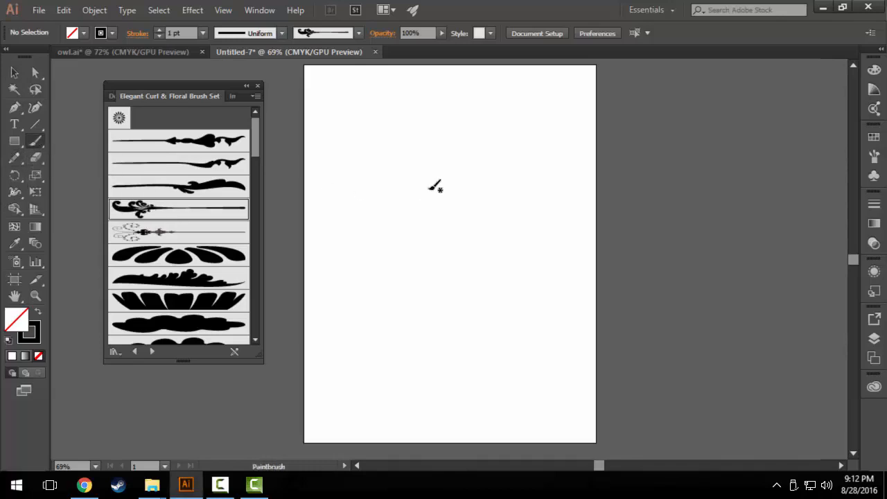
left_click(359, 34)
left_click(278, 109)
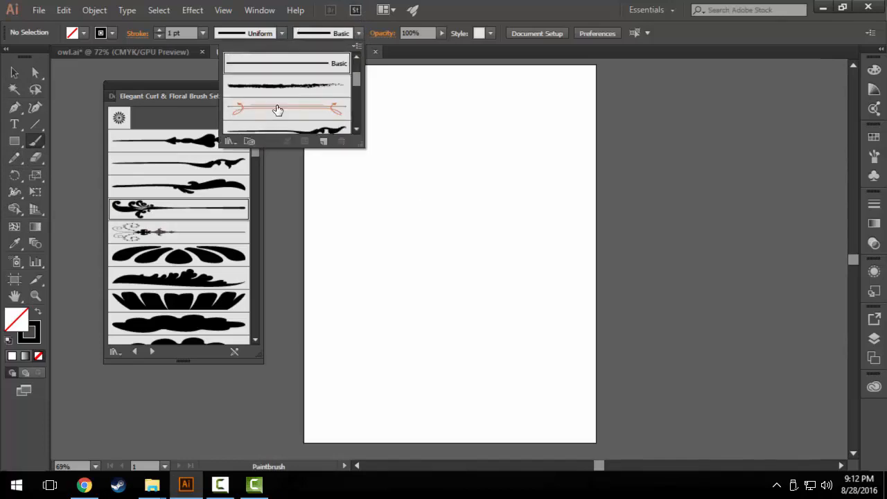
left_click(358, 34)
mouse_move(367, 133)
left_mouse_down()
mouse_move(422, 188)
mouse_move(527, 367)
left_mouse_up()
- Choose the rough, charcoal-like brush just below Basic and paint a shorter diagonal stroke above the flourish stroke
left_click(320, 32)
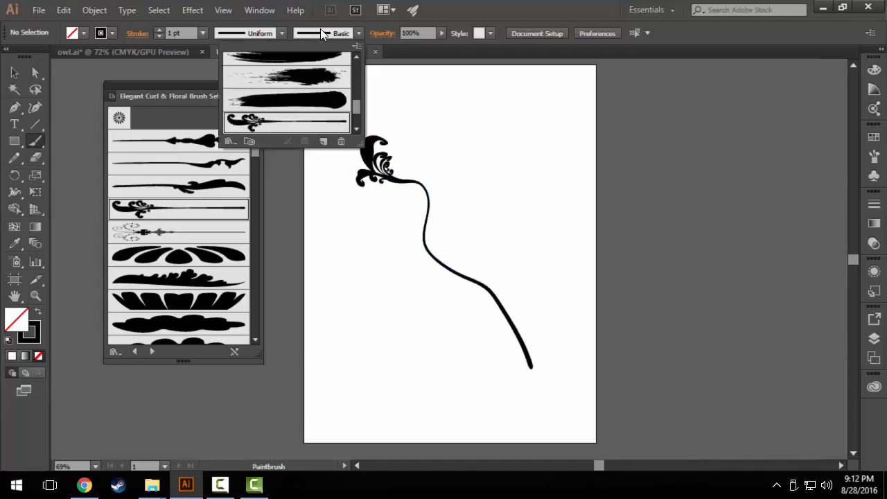
left_click(291, 101)
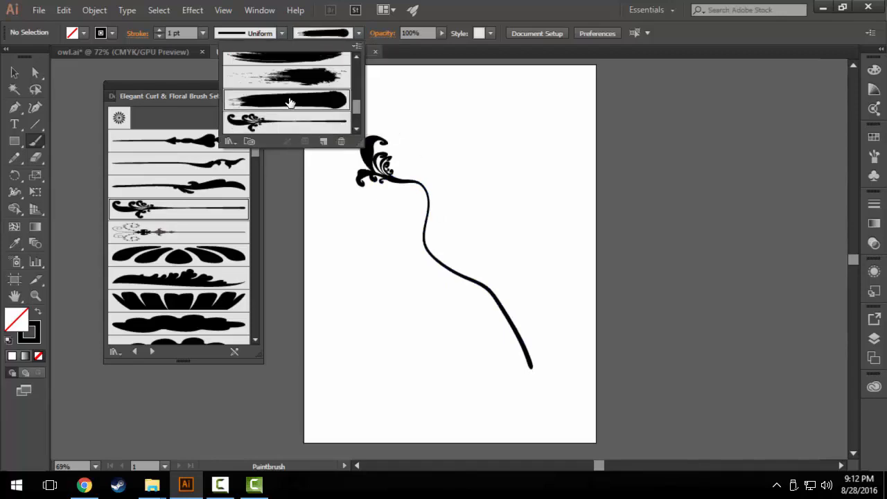
left_click(355, 35)
scroll(314, 91, "up", 2)
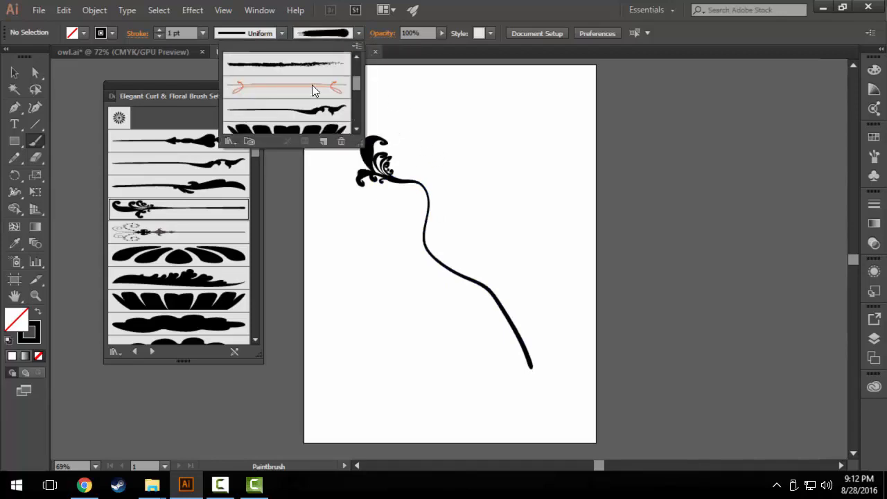
scroll(314, 90, "down", 1)
scroll(290, 93, "up", 3)
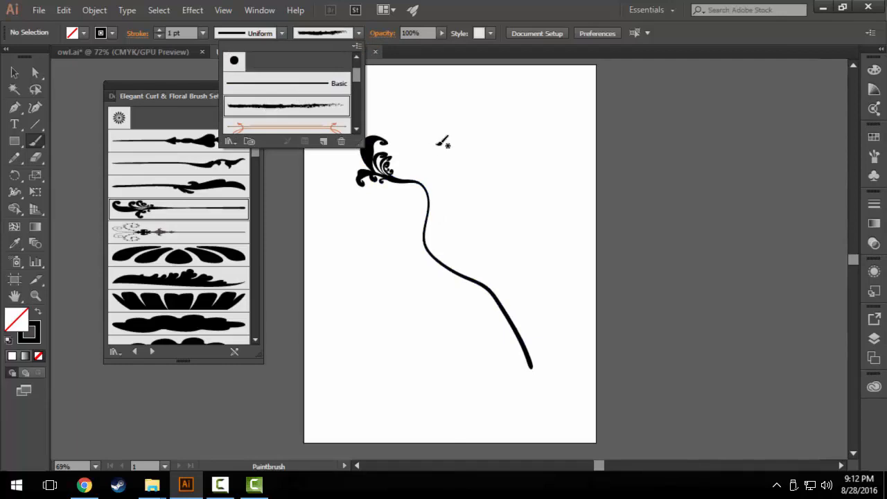
left_click_drag(415, 93, 505, 229)
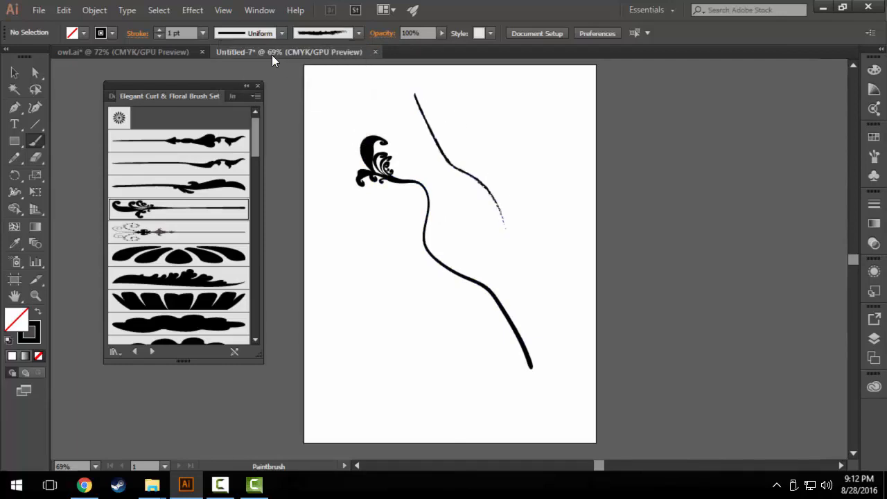
- Choose the thin floral brush with the ornate right end, below the orange ribbon brush, and switch the document to Outline view
left_click(314, 32)
scroll(299, 104, "down", 1)
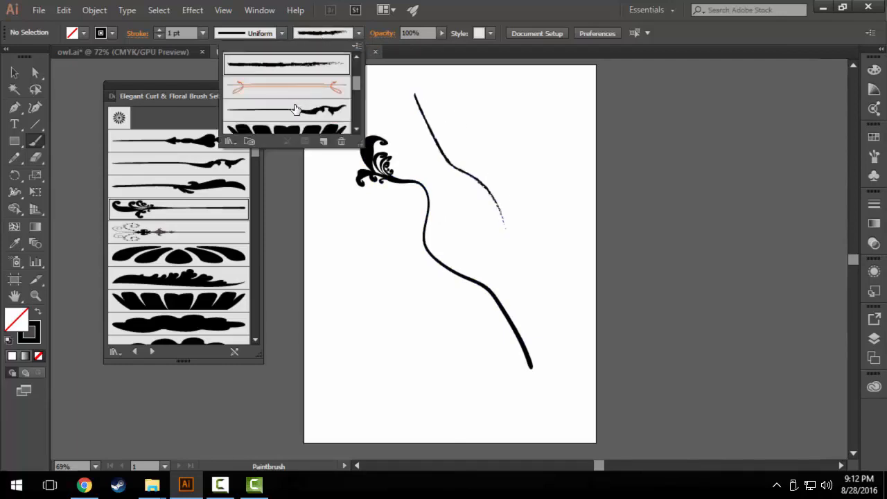
left_click(295, 109)
left_click(259, 9)
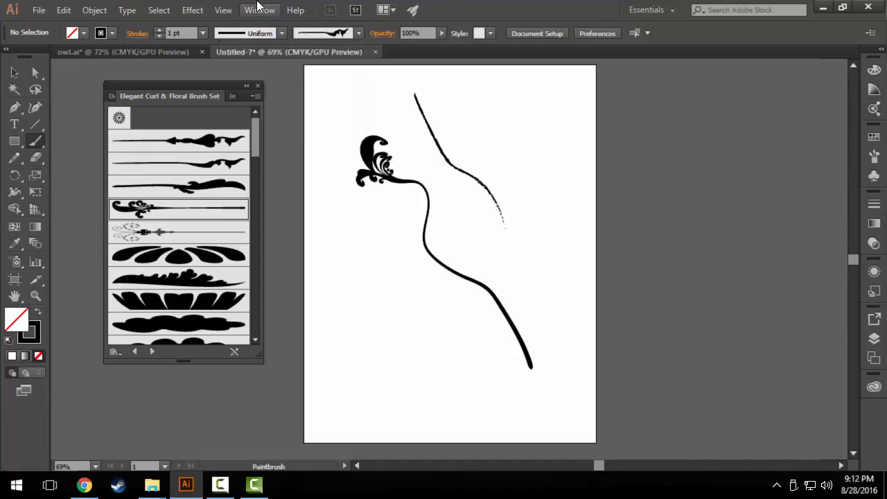
mouse_move(223, 11)
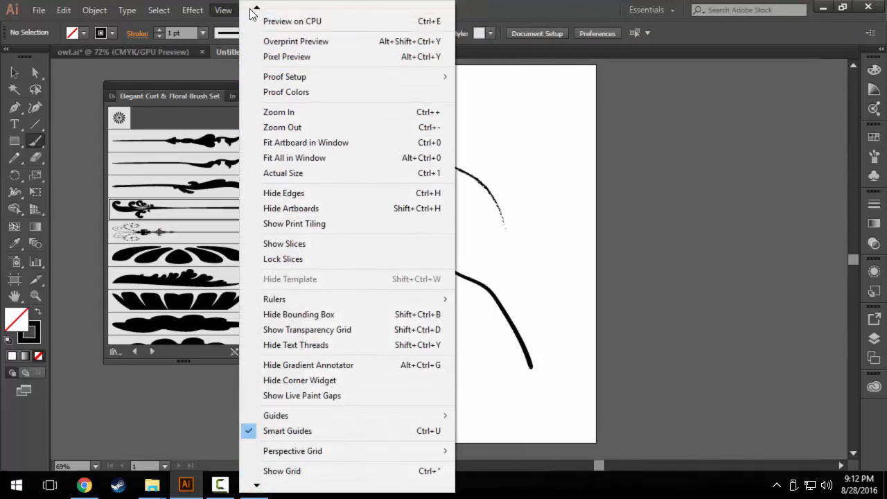
left_click(252, 21)
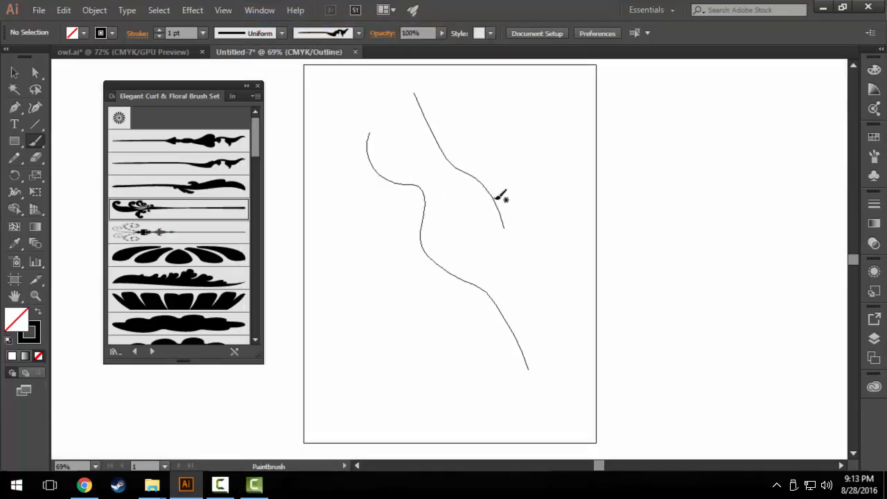
- Paint a looping stroke near the artboard's upper right edge and return the document to GPU Preview
mouse_move(548, 97)
left_mouse_down()
mouse_move(555, 222)
mouse_move(525, 176)
left_mouse_up()
left_click(225, 10)
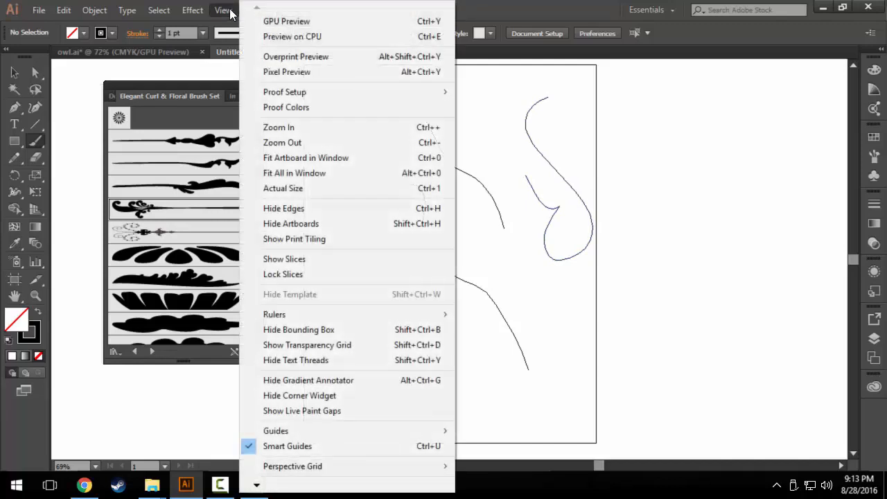
left_click(283, 22)
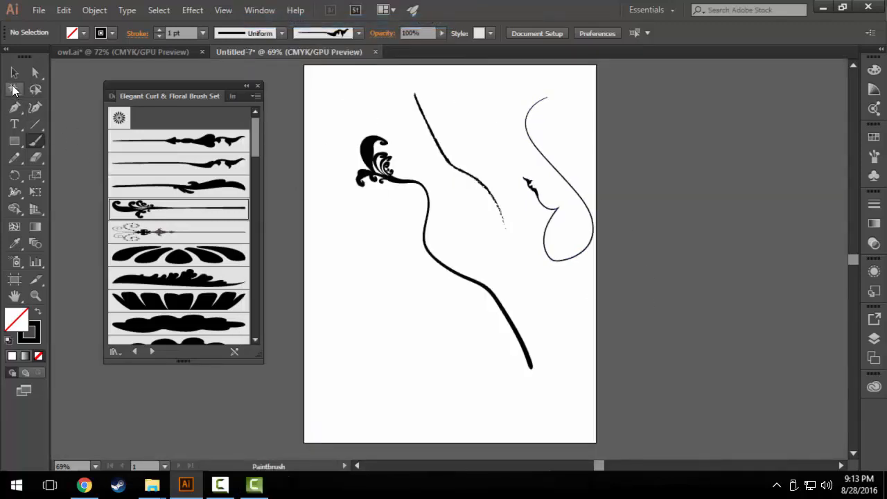
- Choose the 15 pt. Round brush and paint a nearly straight diagonal stroke in the artboard's lower left area
left_click(37, 138)
left_click(33, 145)
left_click(330, 36)
left_click_drag(357, 83, 354, 63)
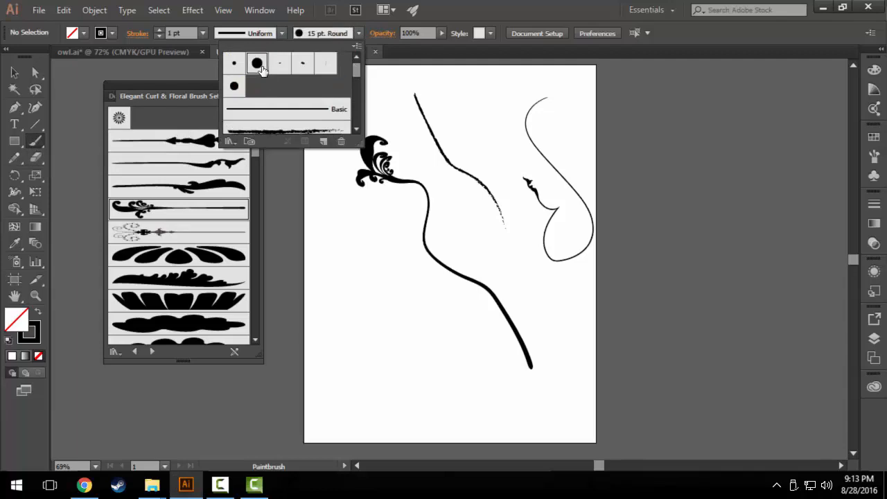
left_click(359, 34)
left_click_drag(371, 268, 418, 380)
- Close the floral brush library and paint a wavy 15 pt. Round stroke between the straight thick stroke and the flourish stroke
left_click(36, 296)
left_click_drag(321, 222, 509, 405)
left_click_drag(308, 124, 681, 429)
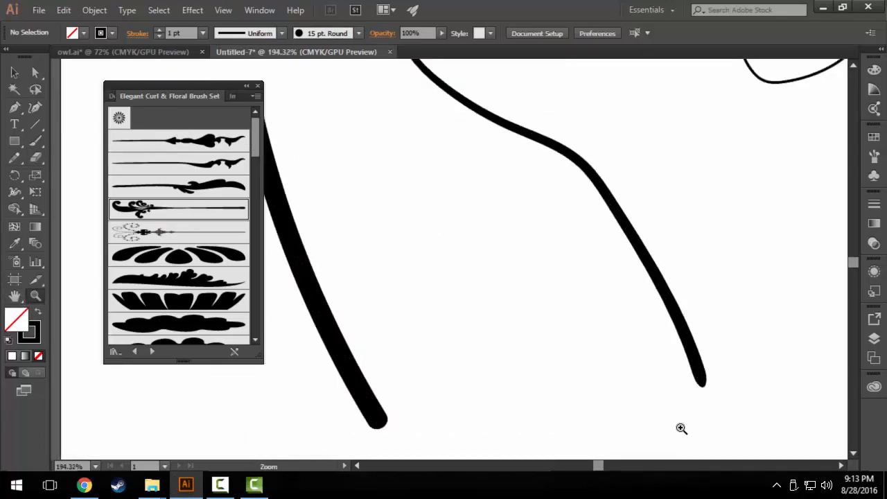
left_click_drag(600, 468, 598, 469)
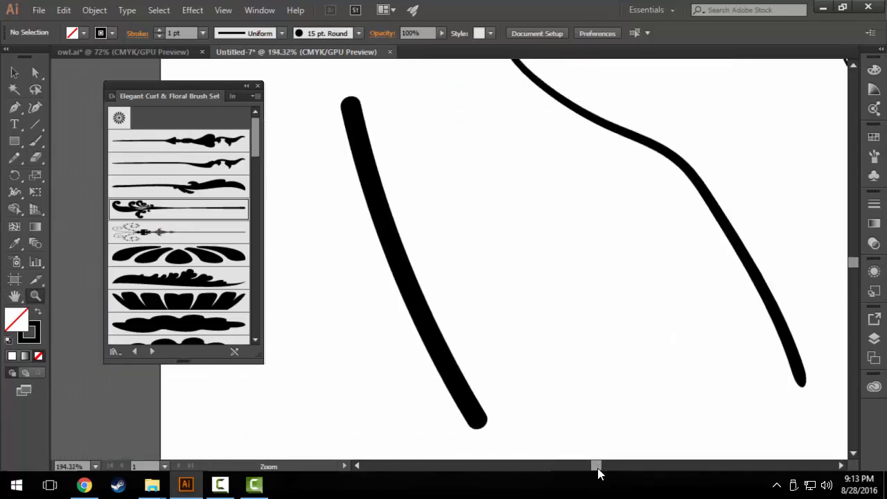
left_click(259, 86)
left_click(35, 140)
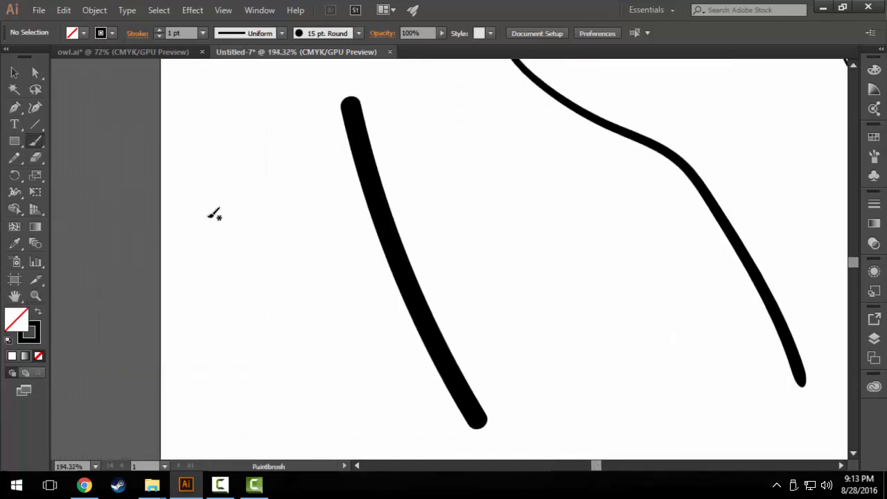
mouse_move(413, 86)
left_mouse_down()
mouse_move(537, 203)
mouse_move(609, 337)
mouse_move(747, 355)
left_mouse_up()
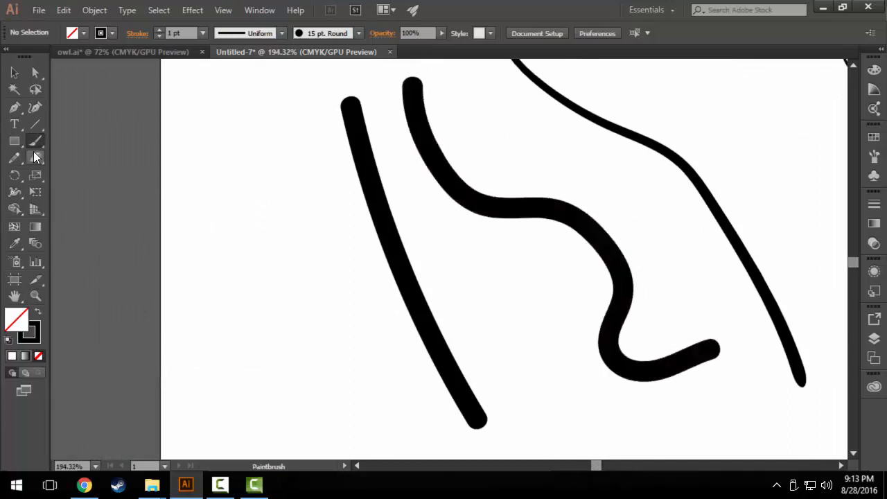
- With the Blob Brush tool, paint two wavy strokes to the left of the straight thick stroke
left_click_drag(36, 142, 64, 155)
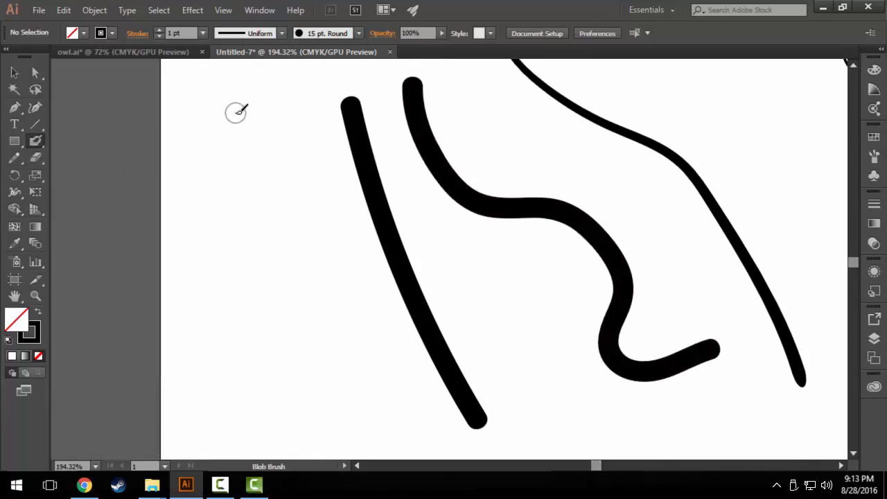
mouse_move(235, 112)
left_mouse_down()
mouse_move(235, 176)
mouse_move(295, 222)
mouse_move(316, 296)
mouse_move(264, 316)
mouse_move(251, 388)
mouse_move(442, 421)
left_mouse_up()
mouse_move(190, 94)
left_mouse_down()
mouse_move(185, 195)
mouse_move(219, 251)
mouse_move(198, 340)
left_mouse_up()
- Compare the Blob Brush shapes with the Paintbrush paths in Outline view, and return to GPU Preview
left_click(222, 9)
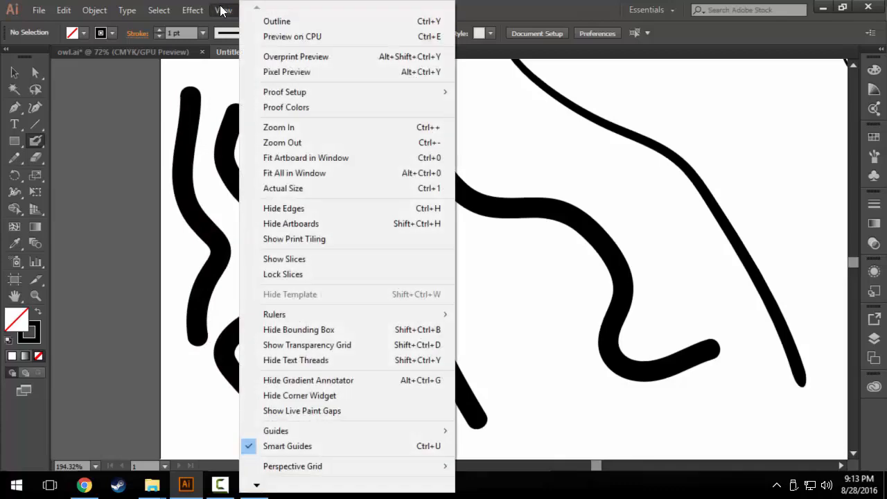
left_click(275, 21)
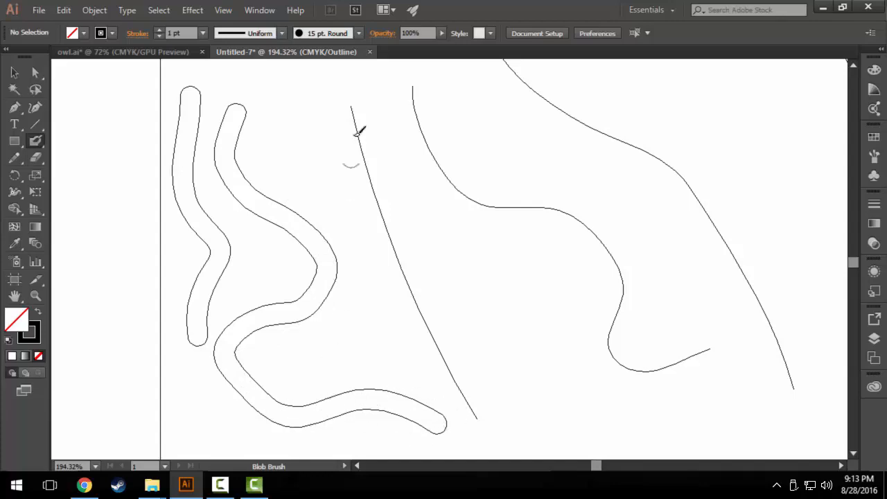
left_click(277, 13)
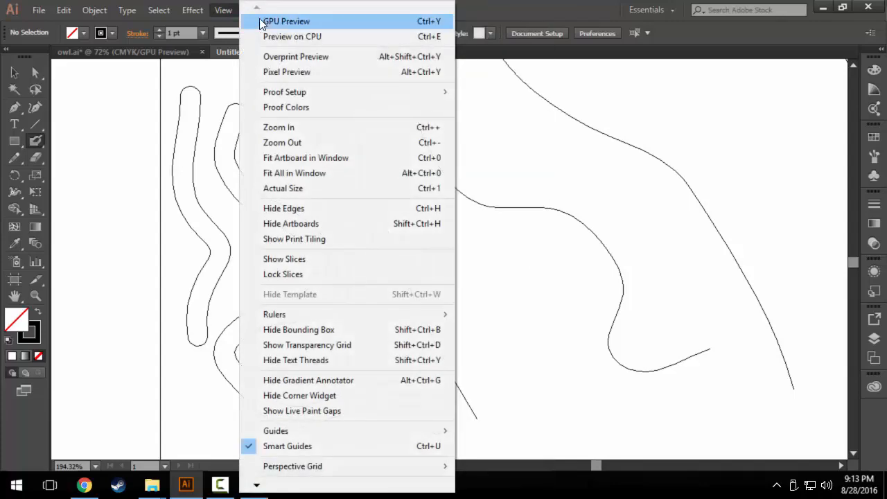
left_click(277, 21)
- With the Direct Selection tool, bend the straight Paintbrush stroke into an S-curve by pulling its lower direction handle out to the right
left_click(35, 73)
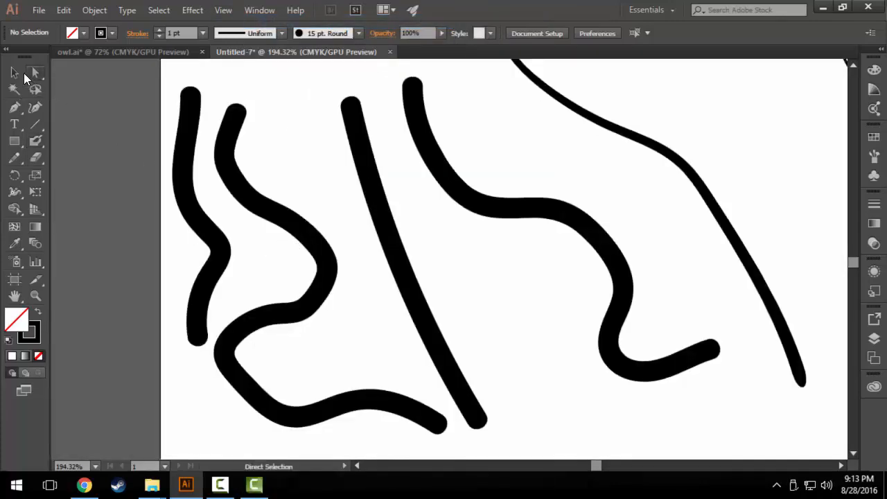
left_click(17, 75)
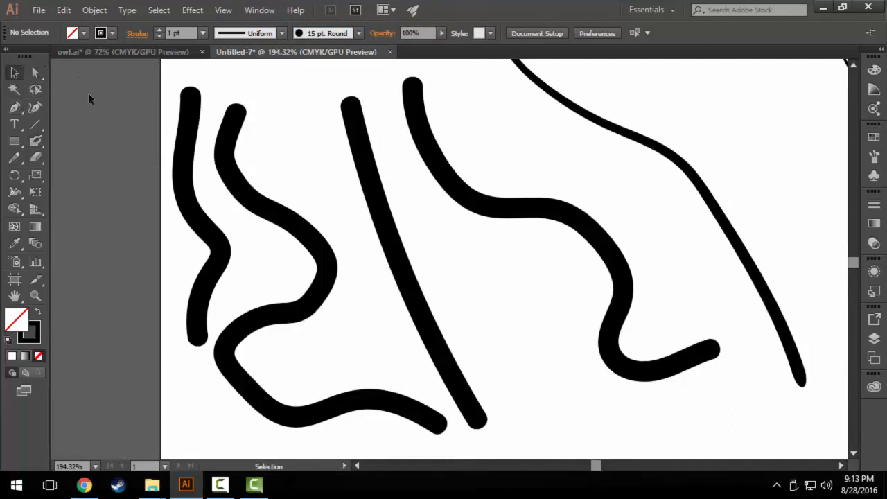
left_click(36, 74)
left_click(391, 265)
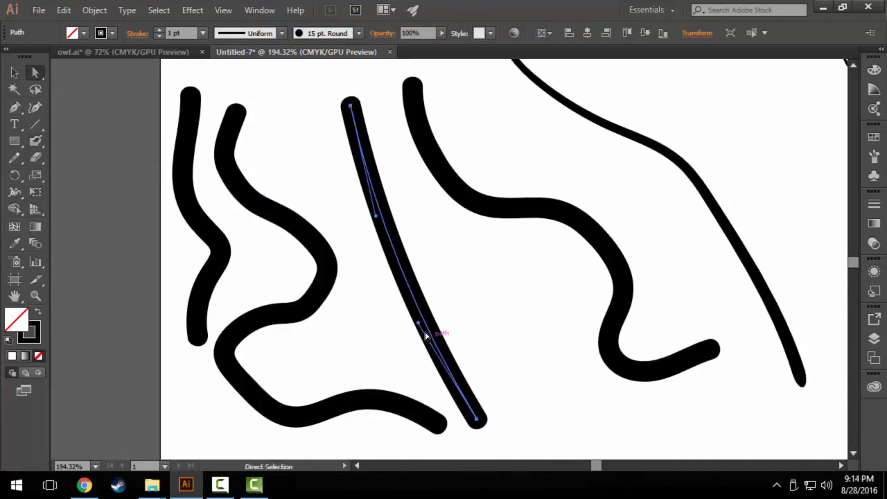
mouse_move(416, 328)
left_mouse_down()
mouse_move(452, 320)
mouse_move(430, 326)
mouse_move(433, 377)
mouse_move(550, 317)
mouse_move(586, 279)
left_mouse_up()
left_click(586, 370)
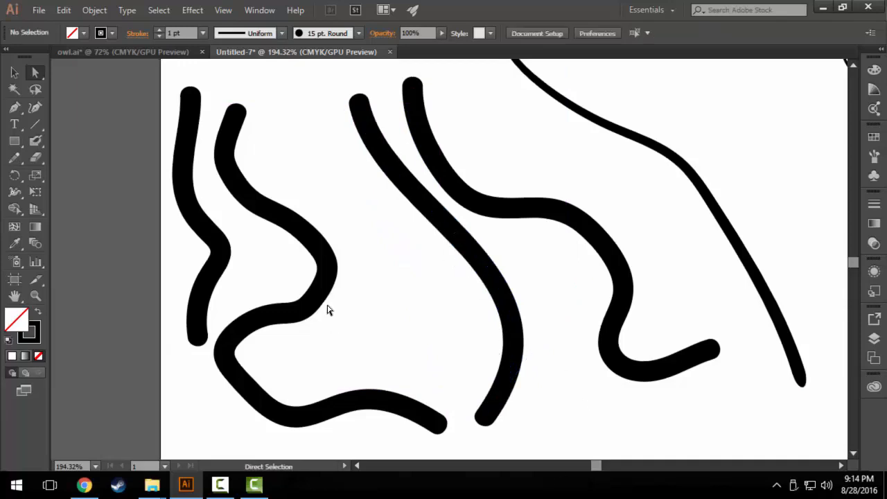
- Distort the longer Blob Brush shape by pulling anchor points on its middle bend outward into a wide bulge, and deselect it
left_click(328, 294)
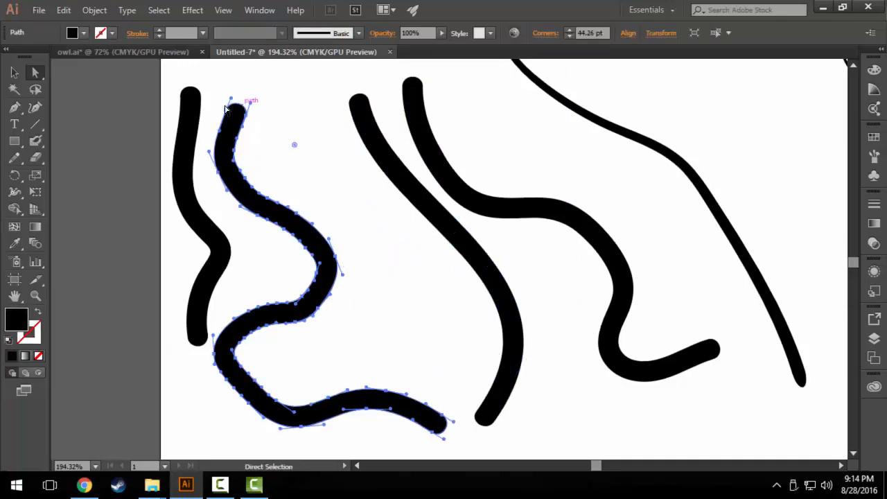
mouse_move(339, 258)
left_mouse_down()
mouse_move(389, 231)
mouse_move(417, 230)
left_mouse_up()
left_click_drag(340, 303, 420, 345)
left_click_drag(315, 313, 320, 346)
left_click(16, 72)
left_click(335, 153)
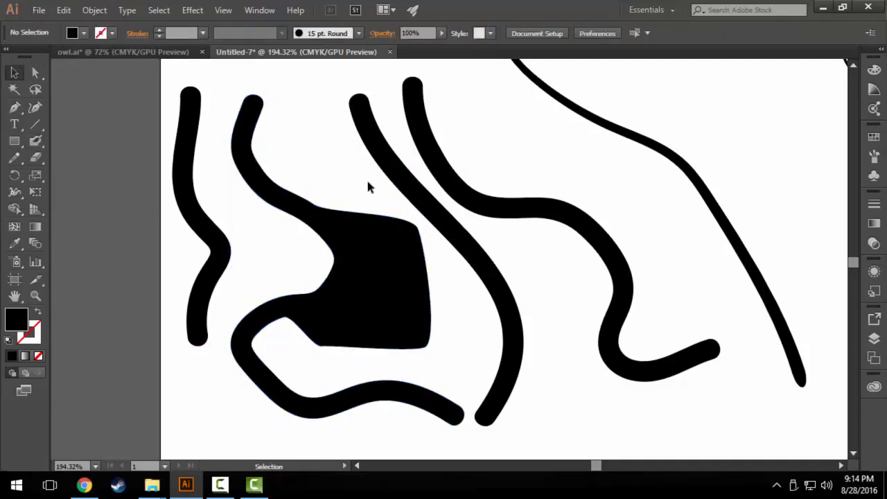
- Compare the fill and stroke of the S-curved Paintbrush path with the bulged Blob Brush shape, and give that shape a red stroke
left_click(463, 226)
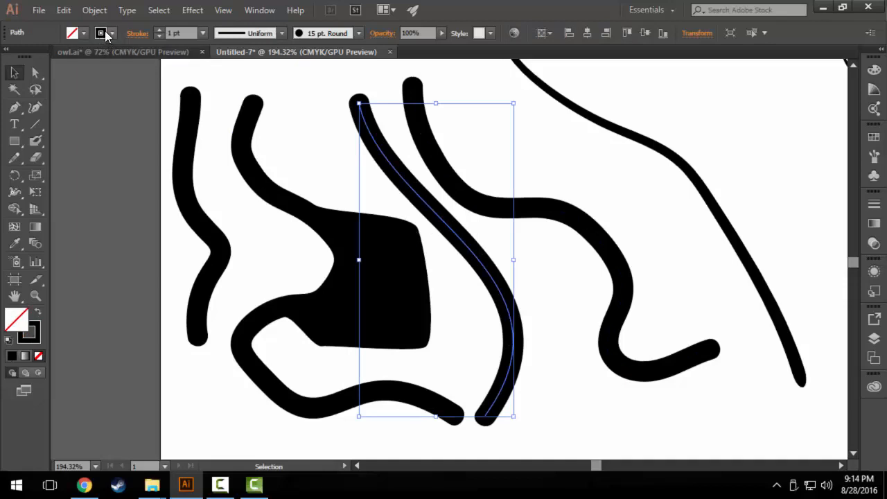
left_click(271, 193)
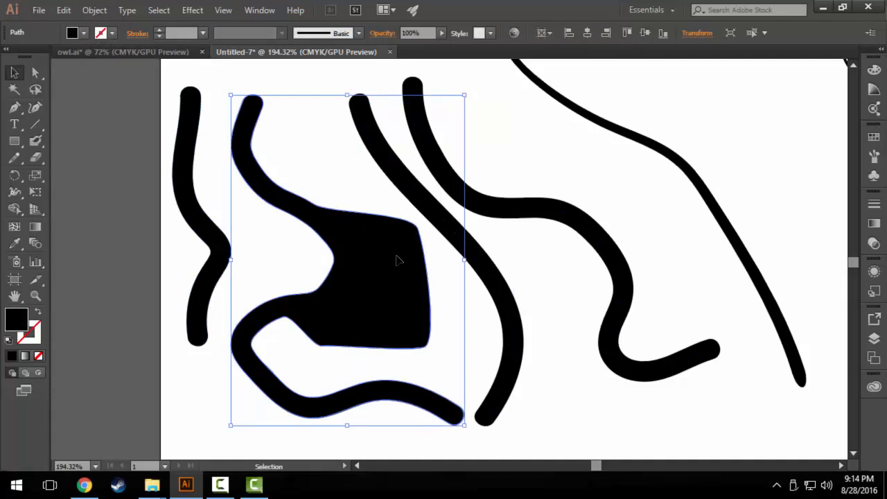
left_click(115, 33)
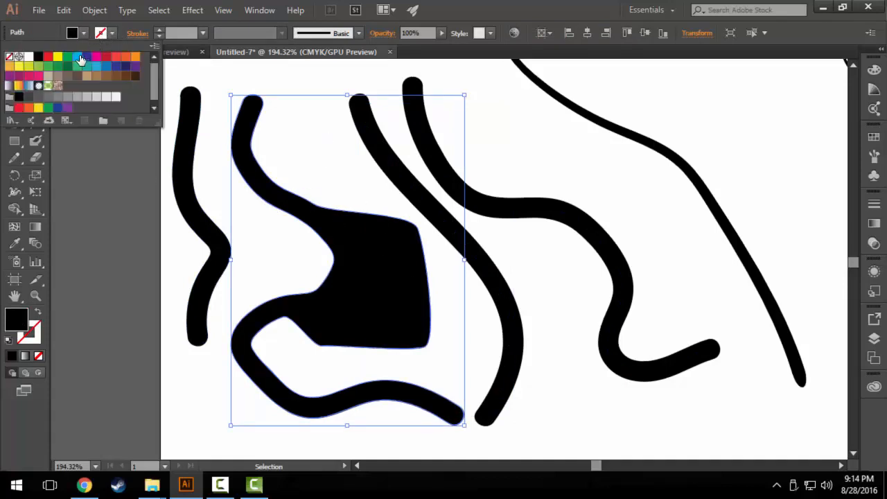
left_click(48, 56)
left_click(252, 85)
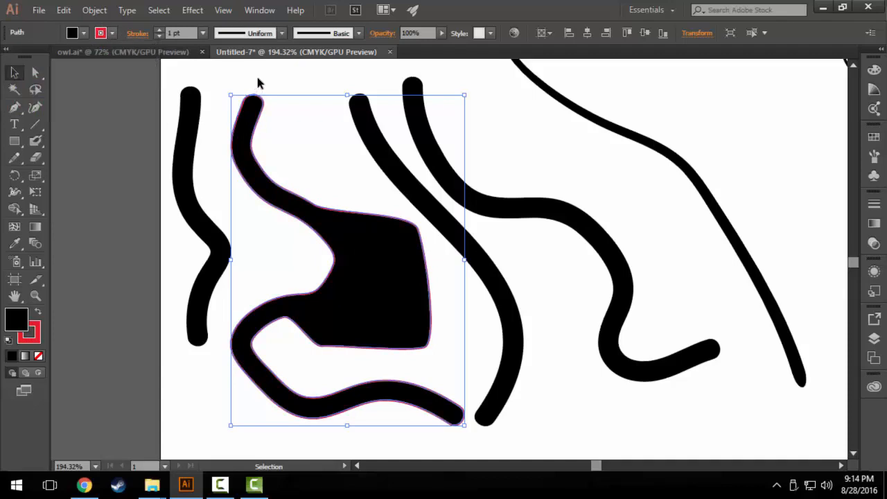
left_click(257, 83)
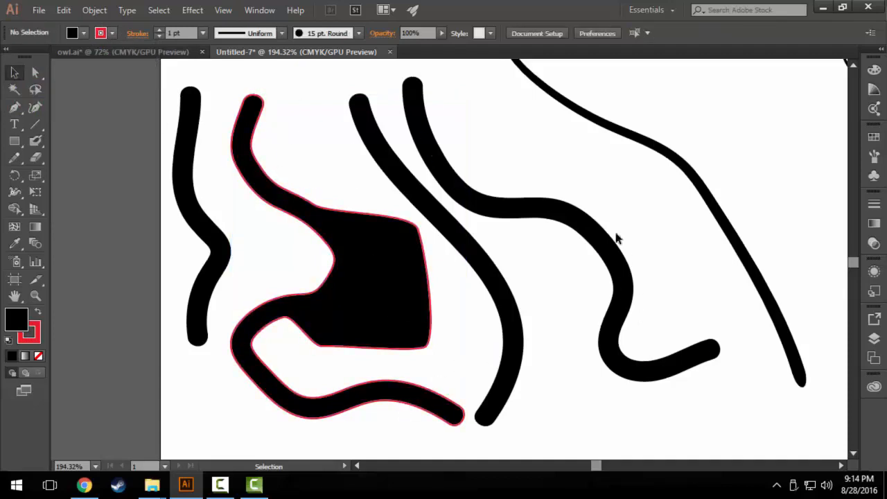
- Review the tools grouped with the Pencil and the Paintbrush, and return to the Pencil tool with the whole artboard in view
key("n")
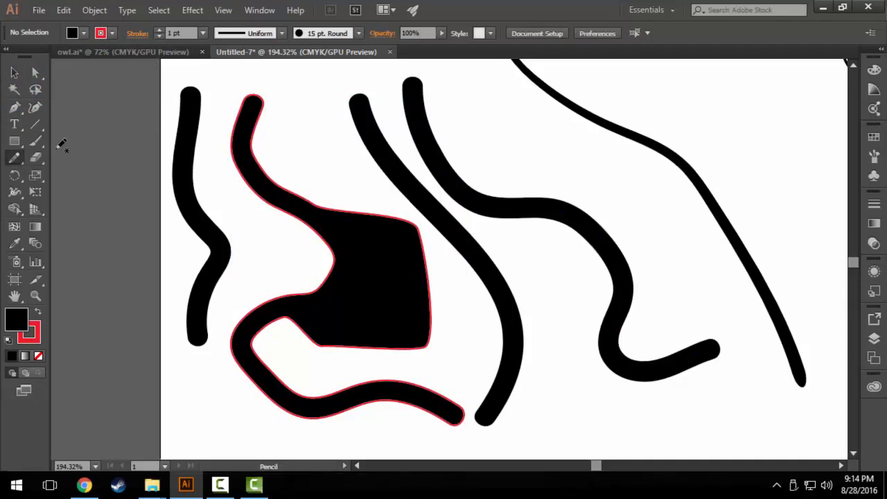
left_click(14, 161)
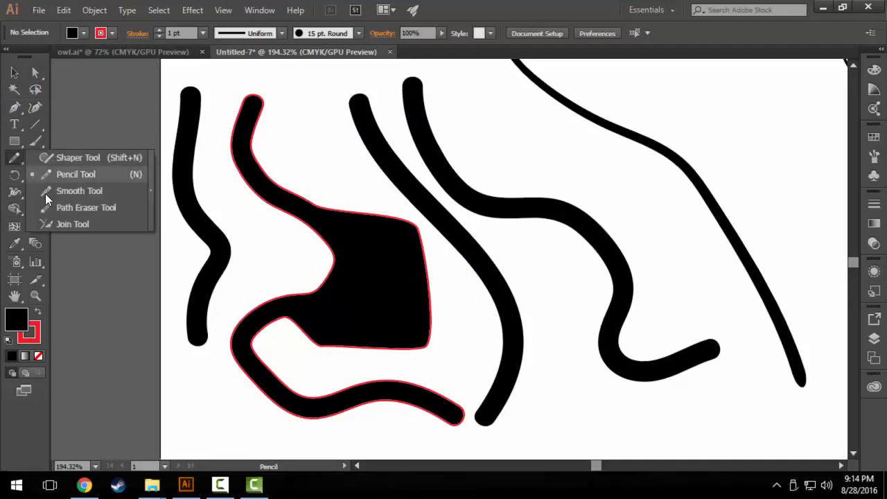
left_click(8, 160)
left_click(36, 143)
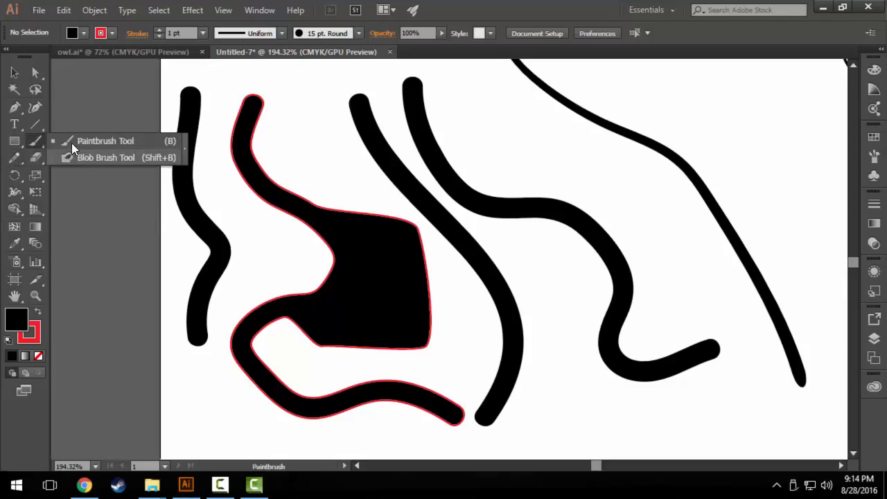
left_click(39, 140)
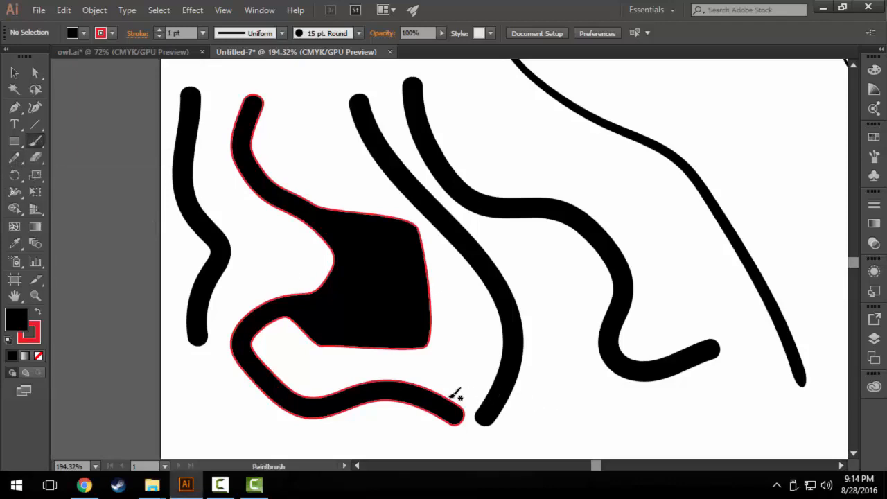
key("ctrl+0")
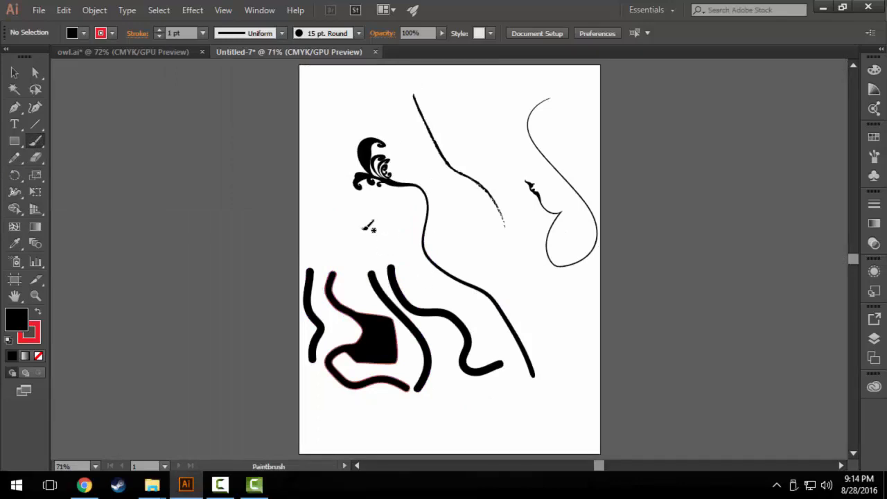
left_click(14, 158)
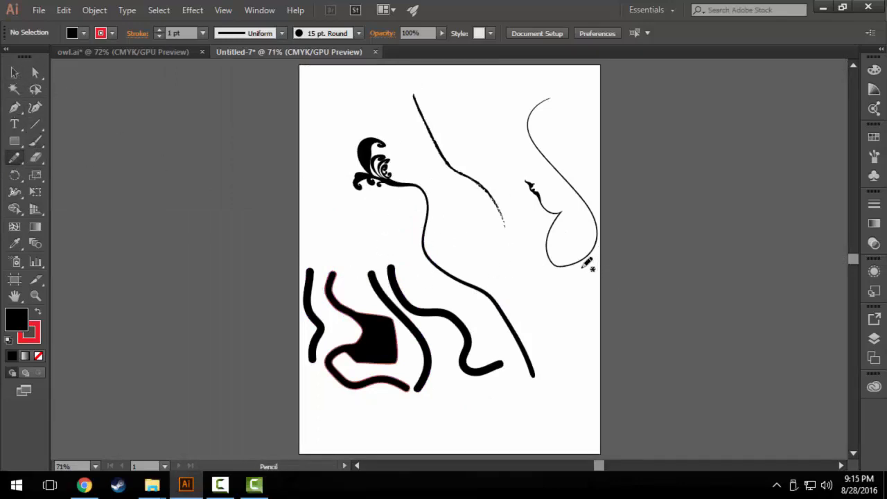